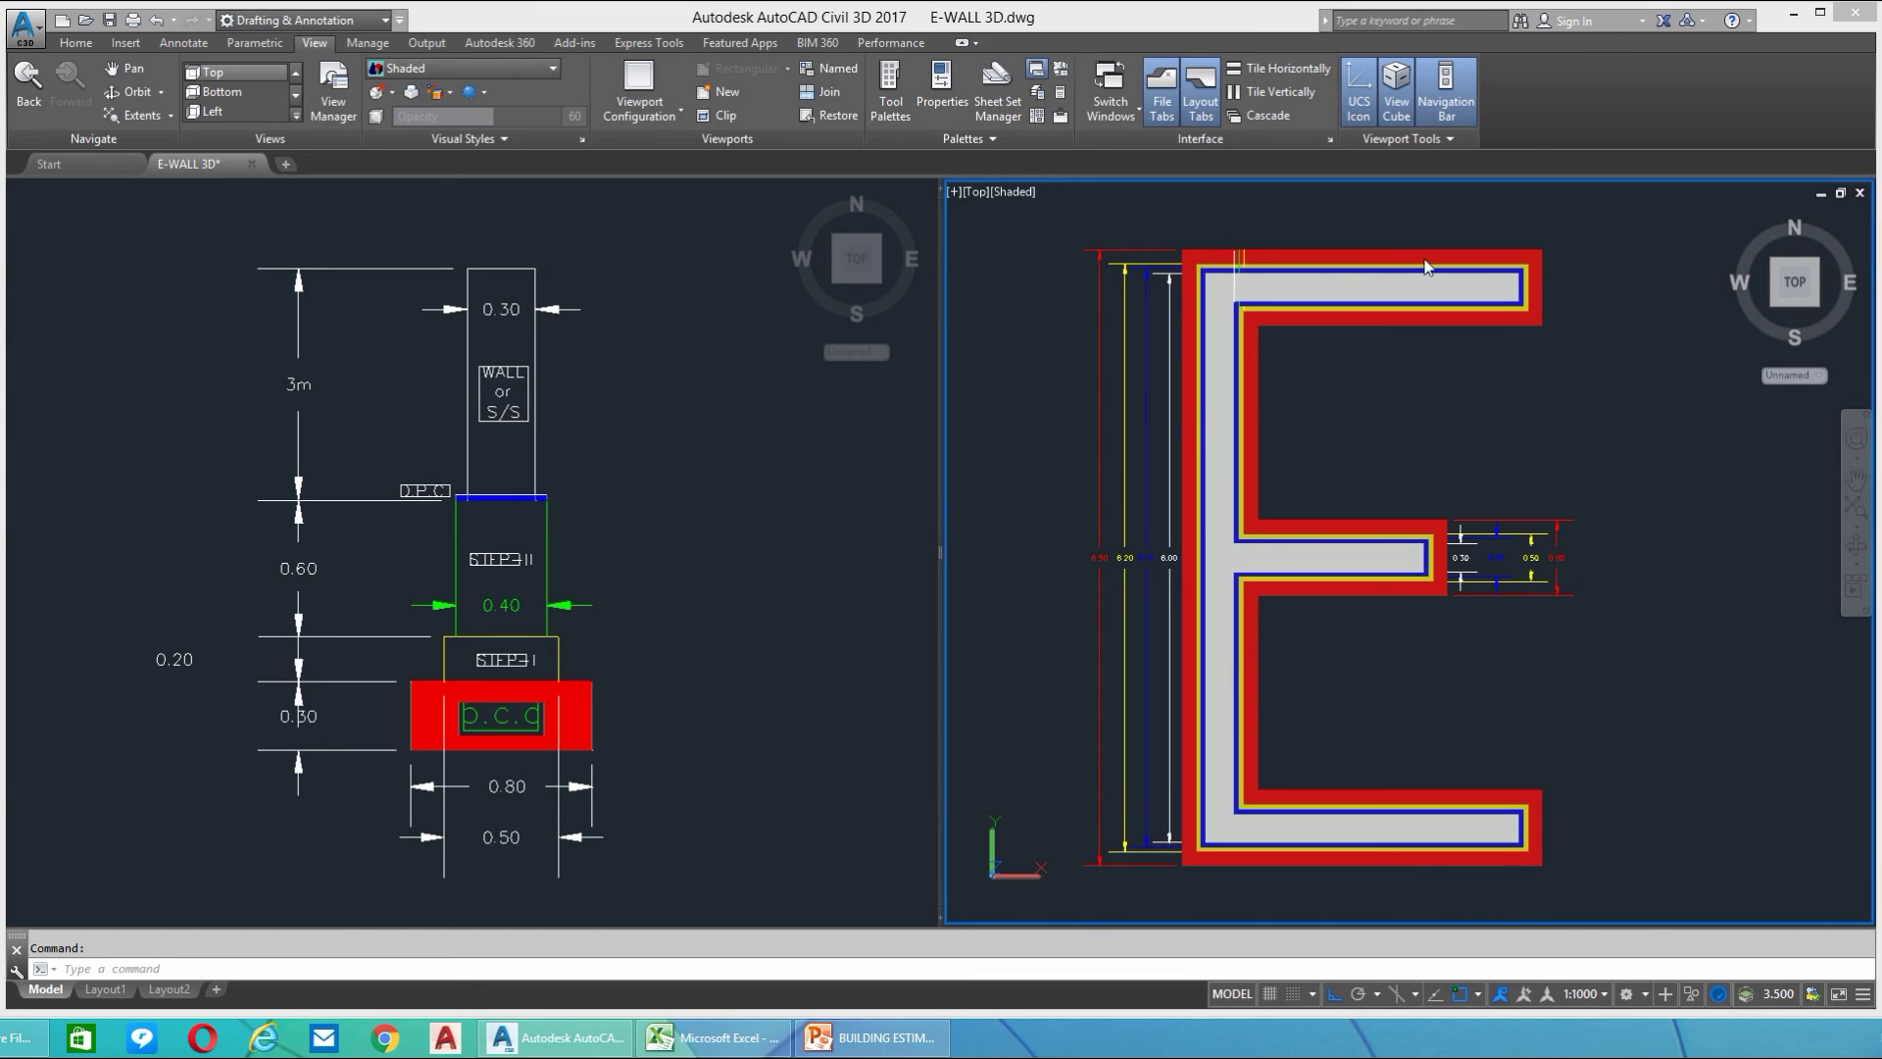
Step: Examine the foundation section's layer sizes alongside the dimensions of the E-shaped wall plan
click(656, 671)
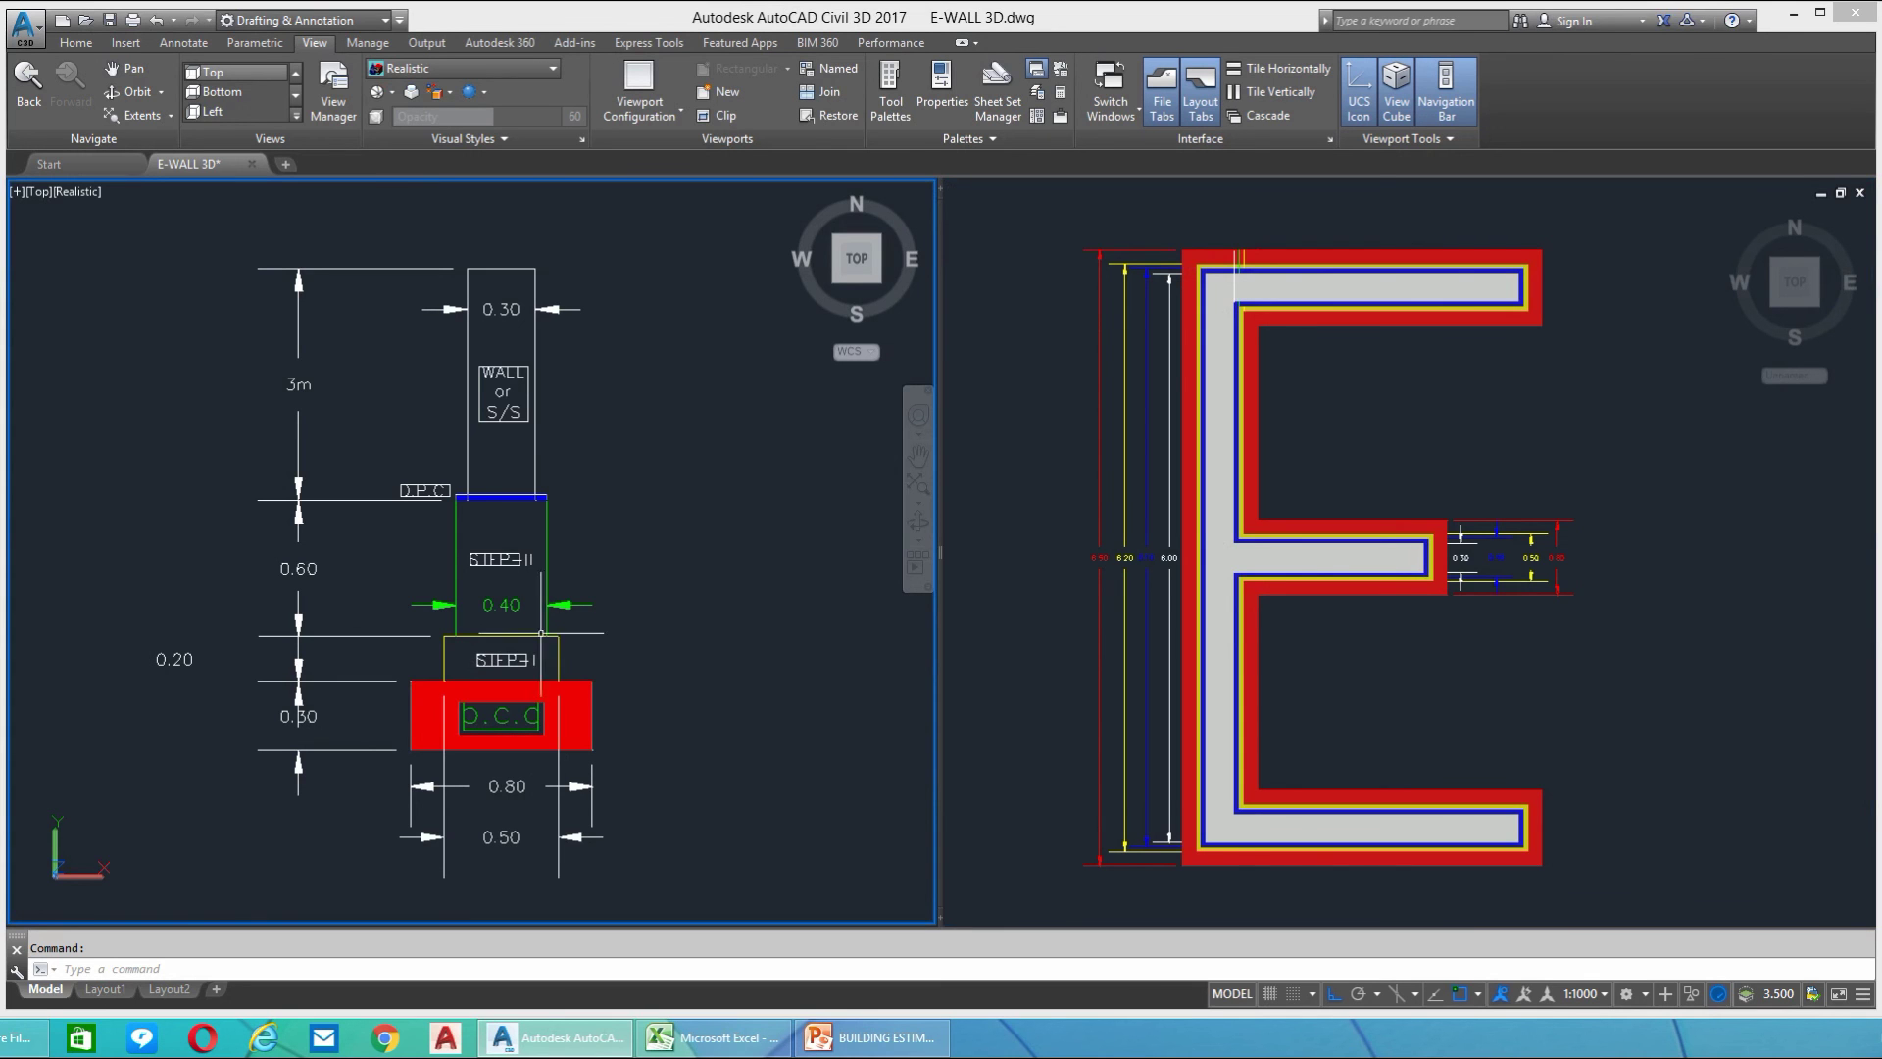
click(495, 497)
key(Escape)
click(1206, 534)
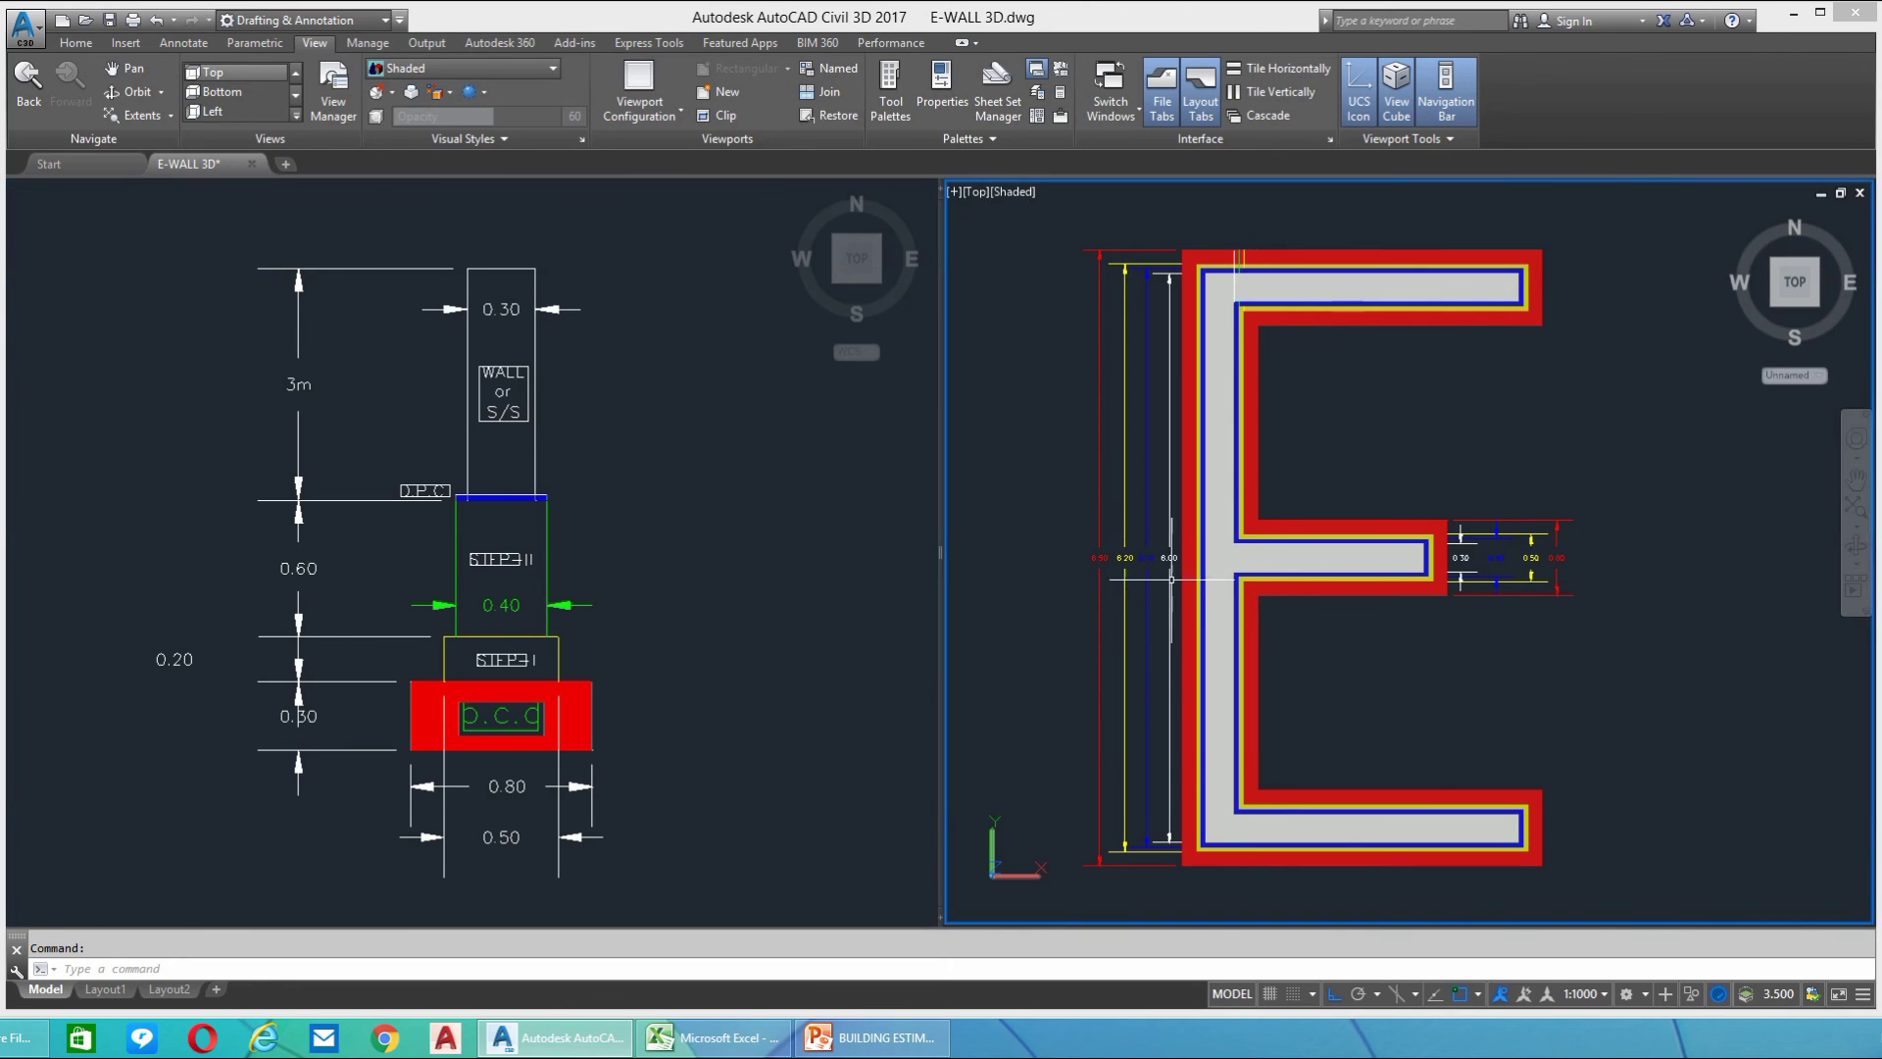
scroll(1084, 588, up, 2)
scroll(1221, 554, down, 3)
scroll(1191, 353, up, 2)
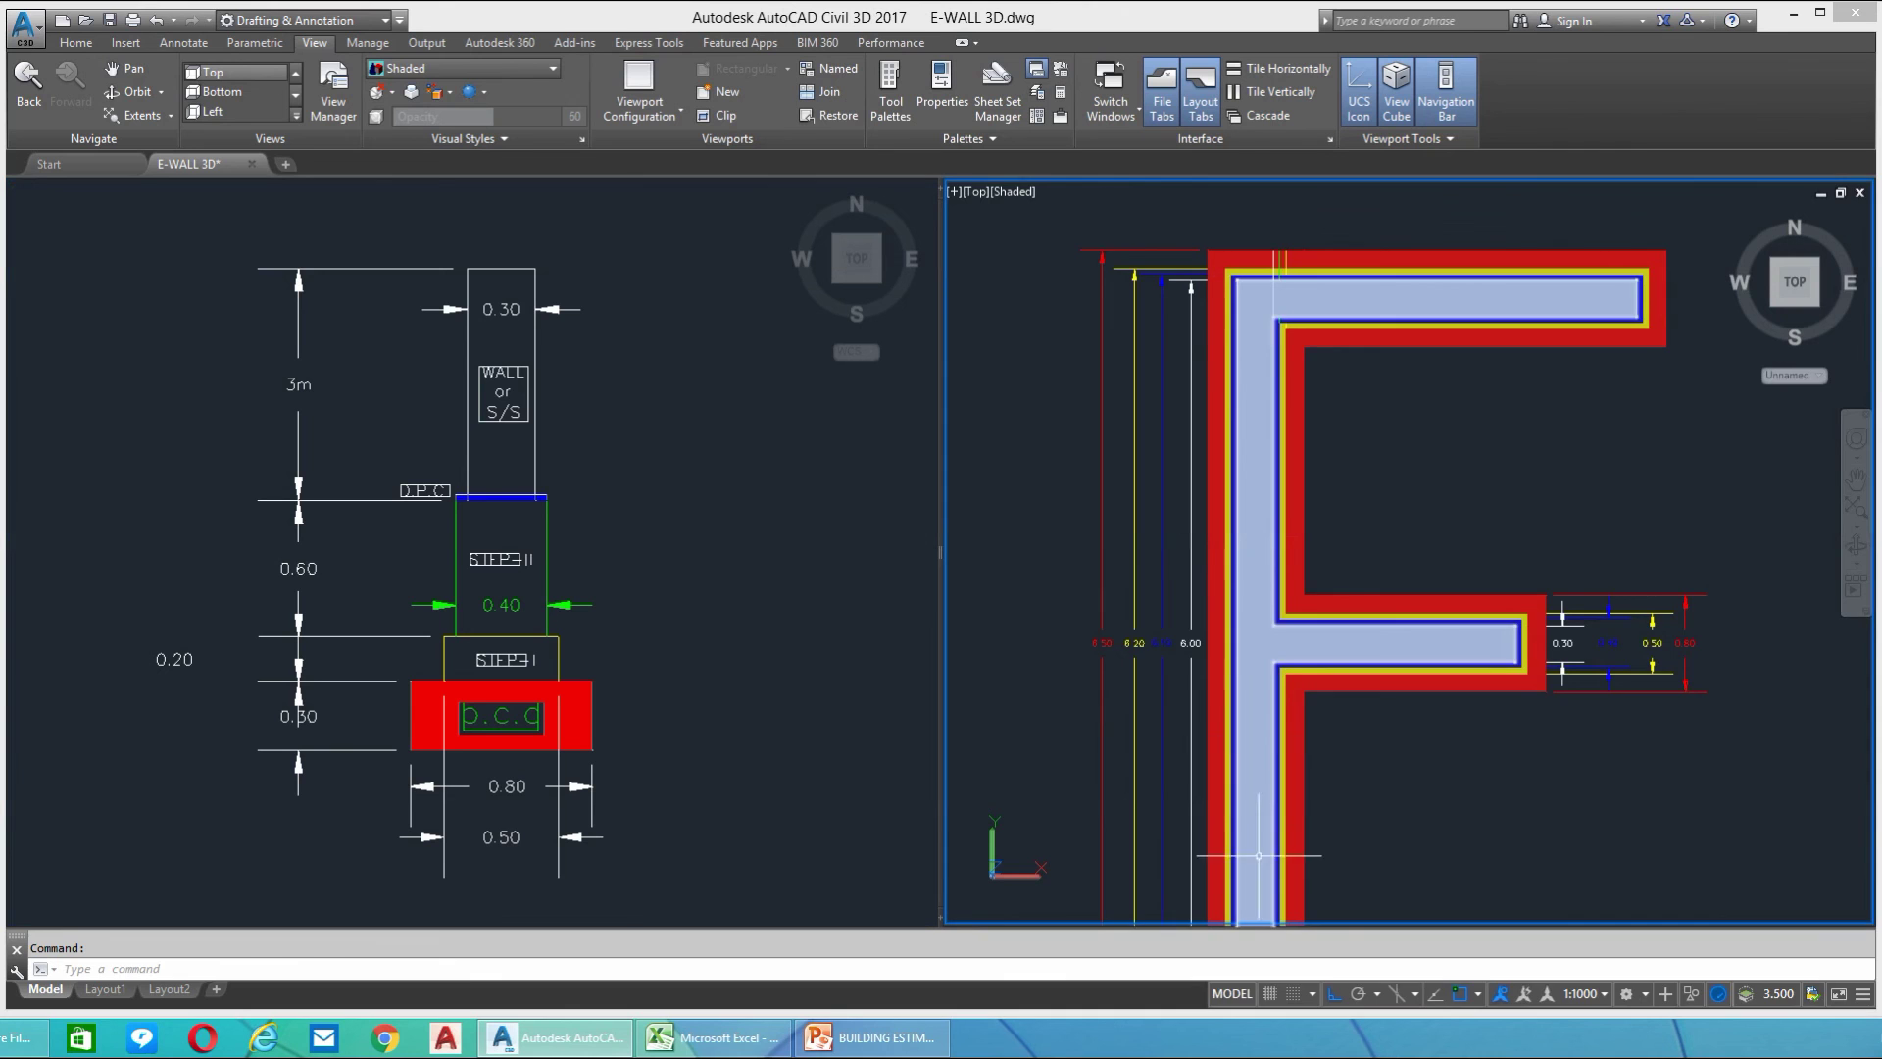
middle_drag(1257, 860, 1231, 681)
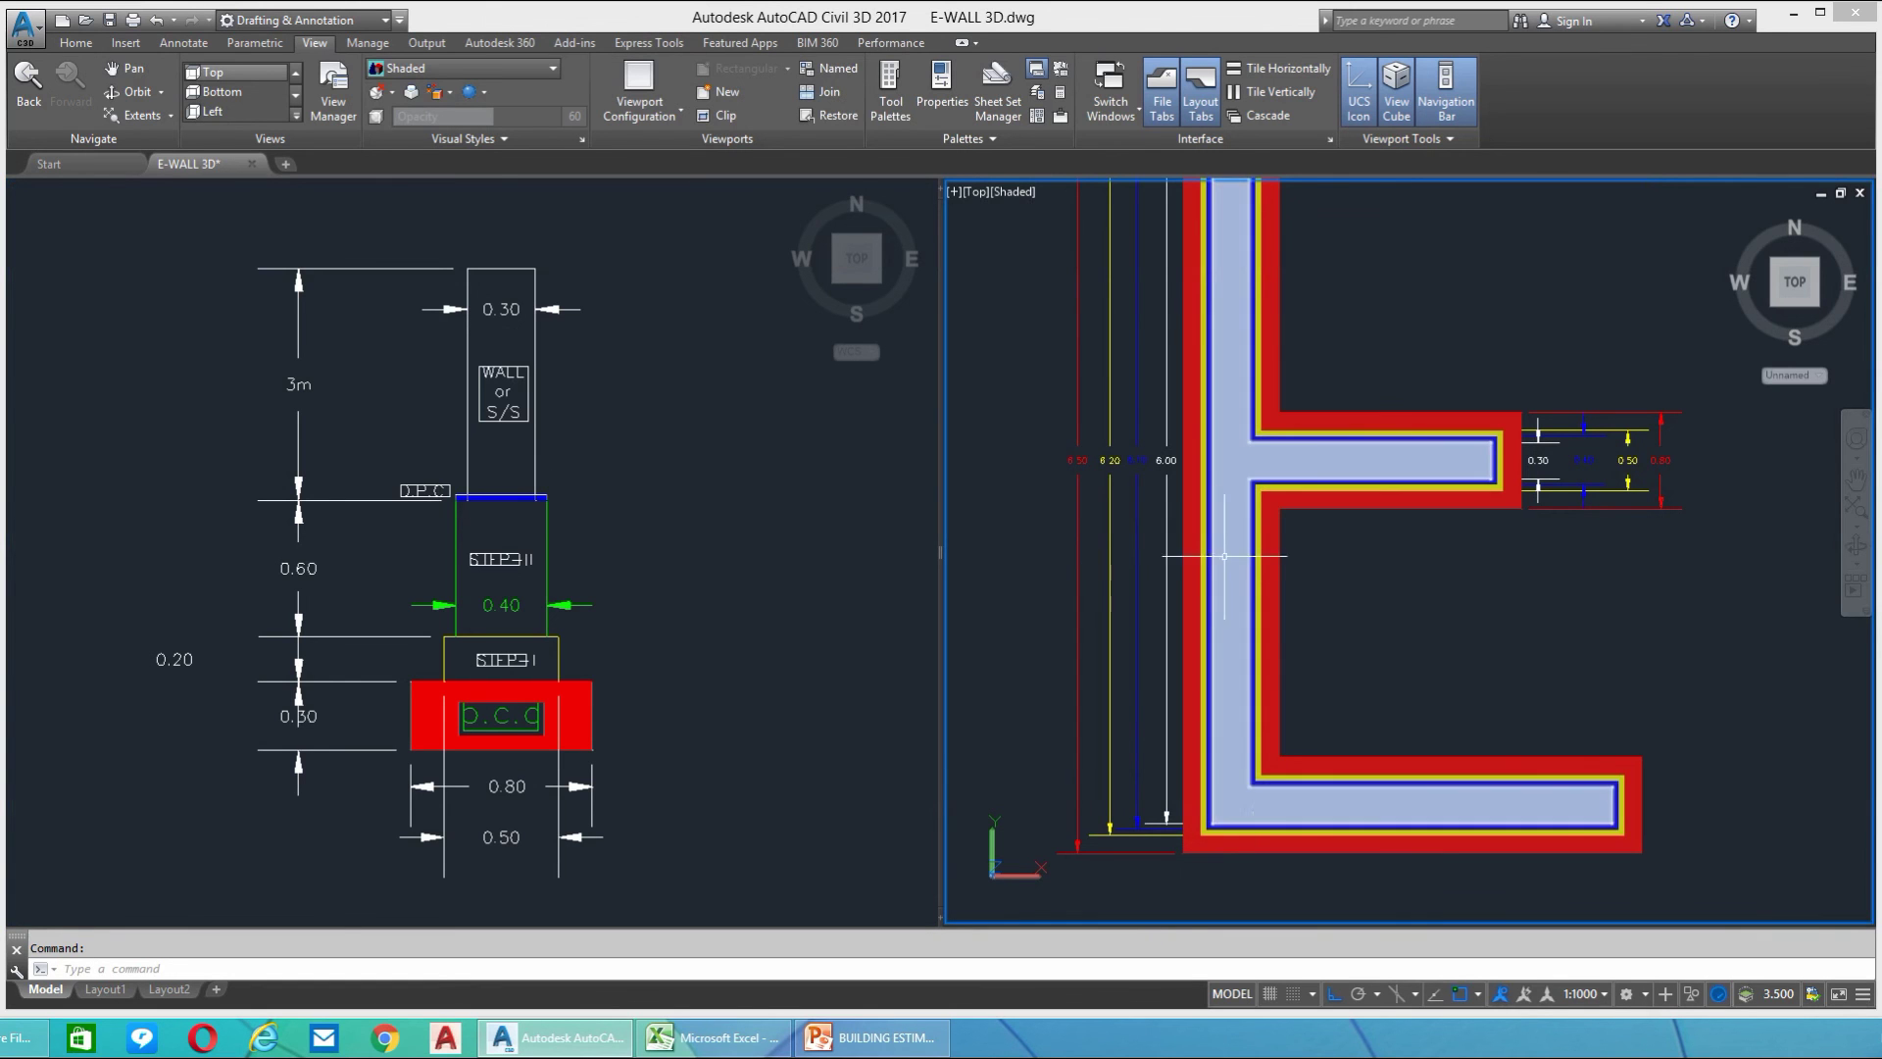
middle_drag(1218, 462, 1229, 582)
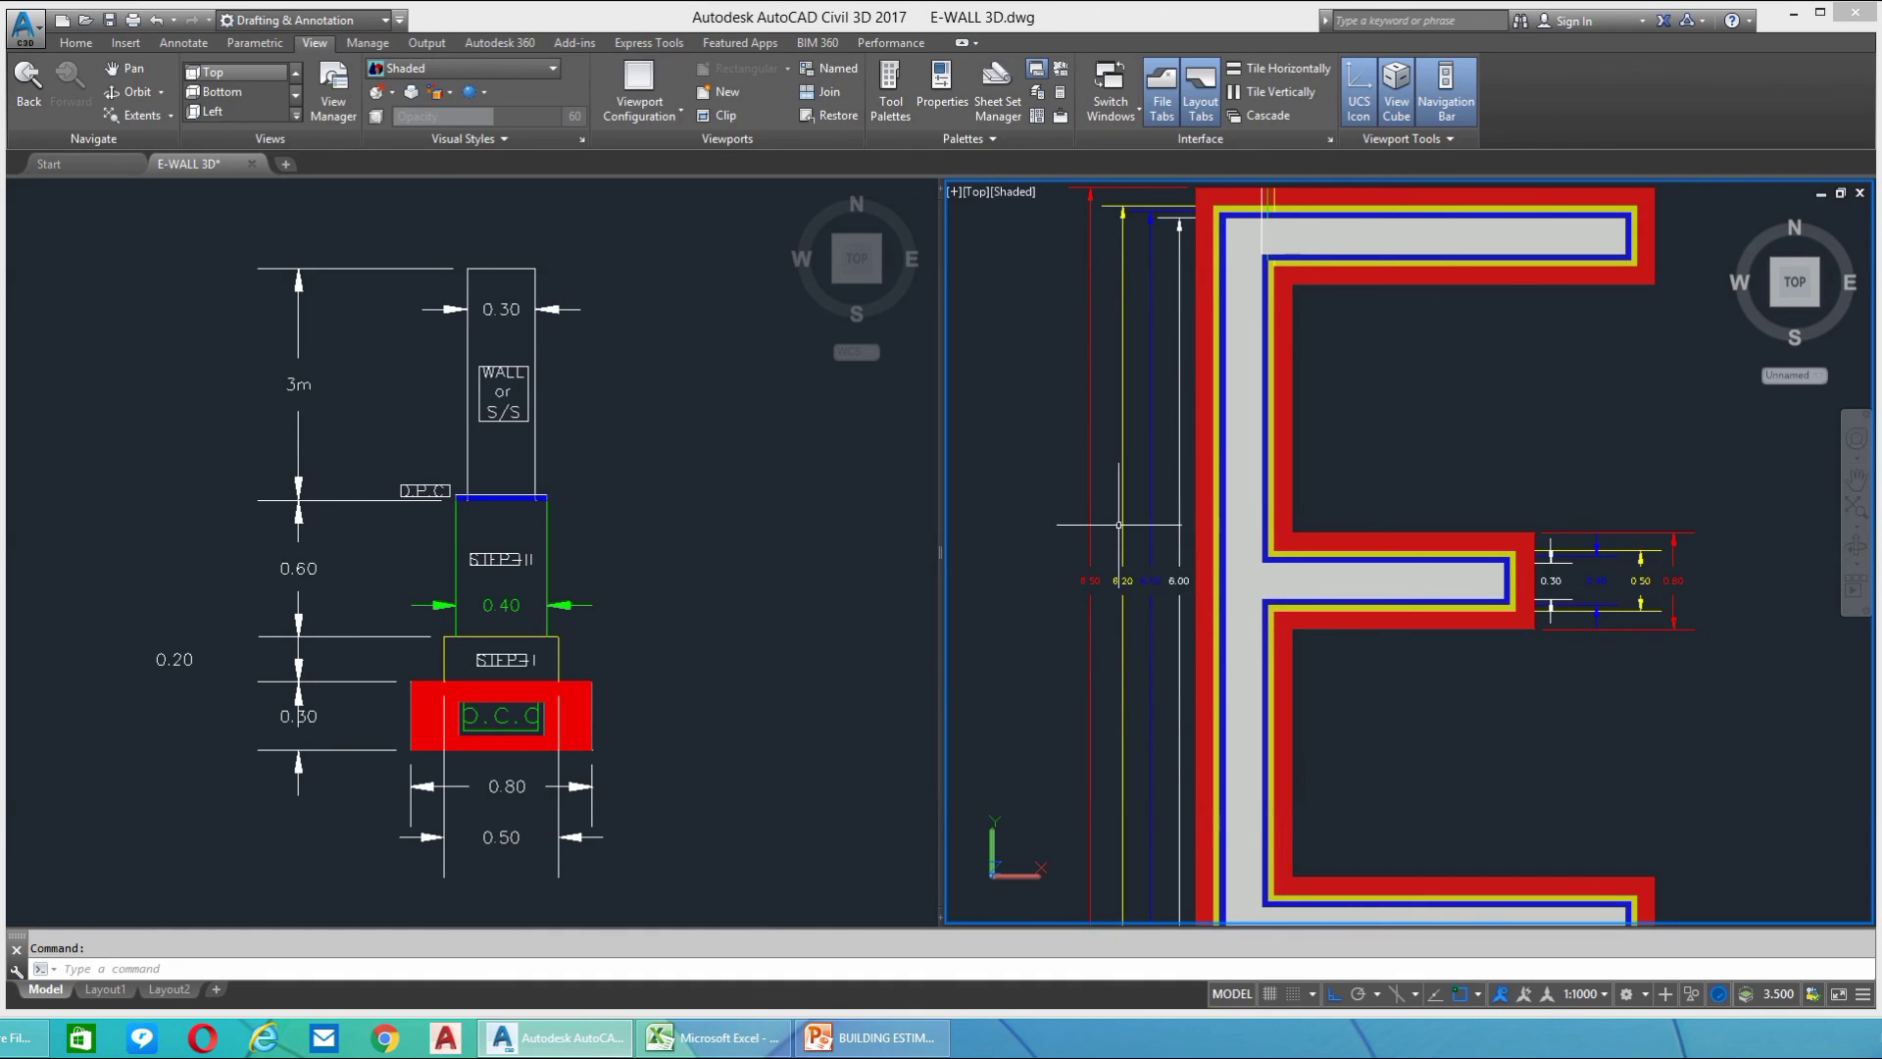
mouse_move(1250, 556)
middle_down()
mouse_move(1243, 584)
mouse_move(1185, 588)
mouse_move(1180, 617)
mouse_move(1164, 545)
mouse_move(1152, 558)
middle_up()
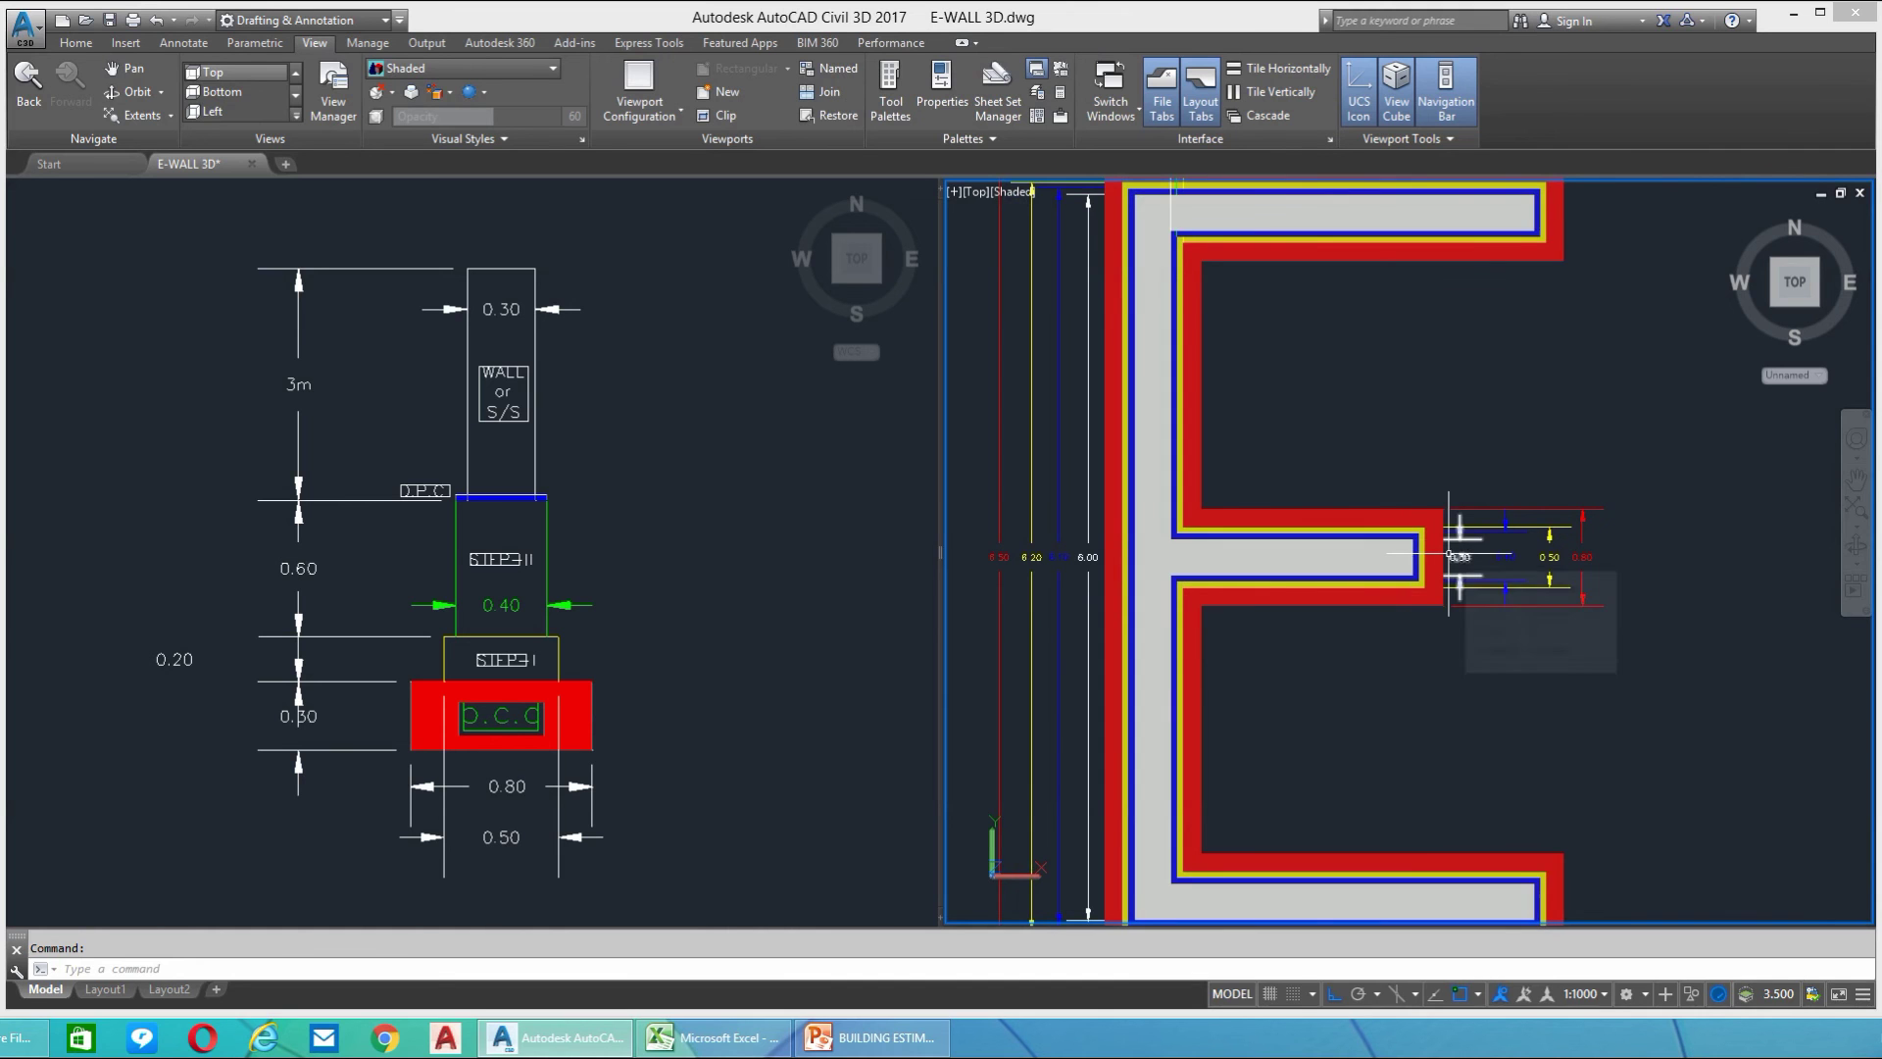
mouse_move(1186, 532)
middle_down()
mouse_move(1193, 593)
mouse_move(1156, 546)
mouse_move(1156, 601)
mouse_move(1111, 589)
middle_up()
scroll(1114, 499, up, 2)
mouse_move(1124, 493)
middle_down()
mouse_move(1231, 557)
mouse_move(1162, 468)
middle_up()
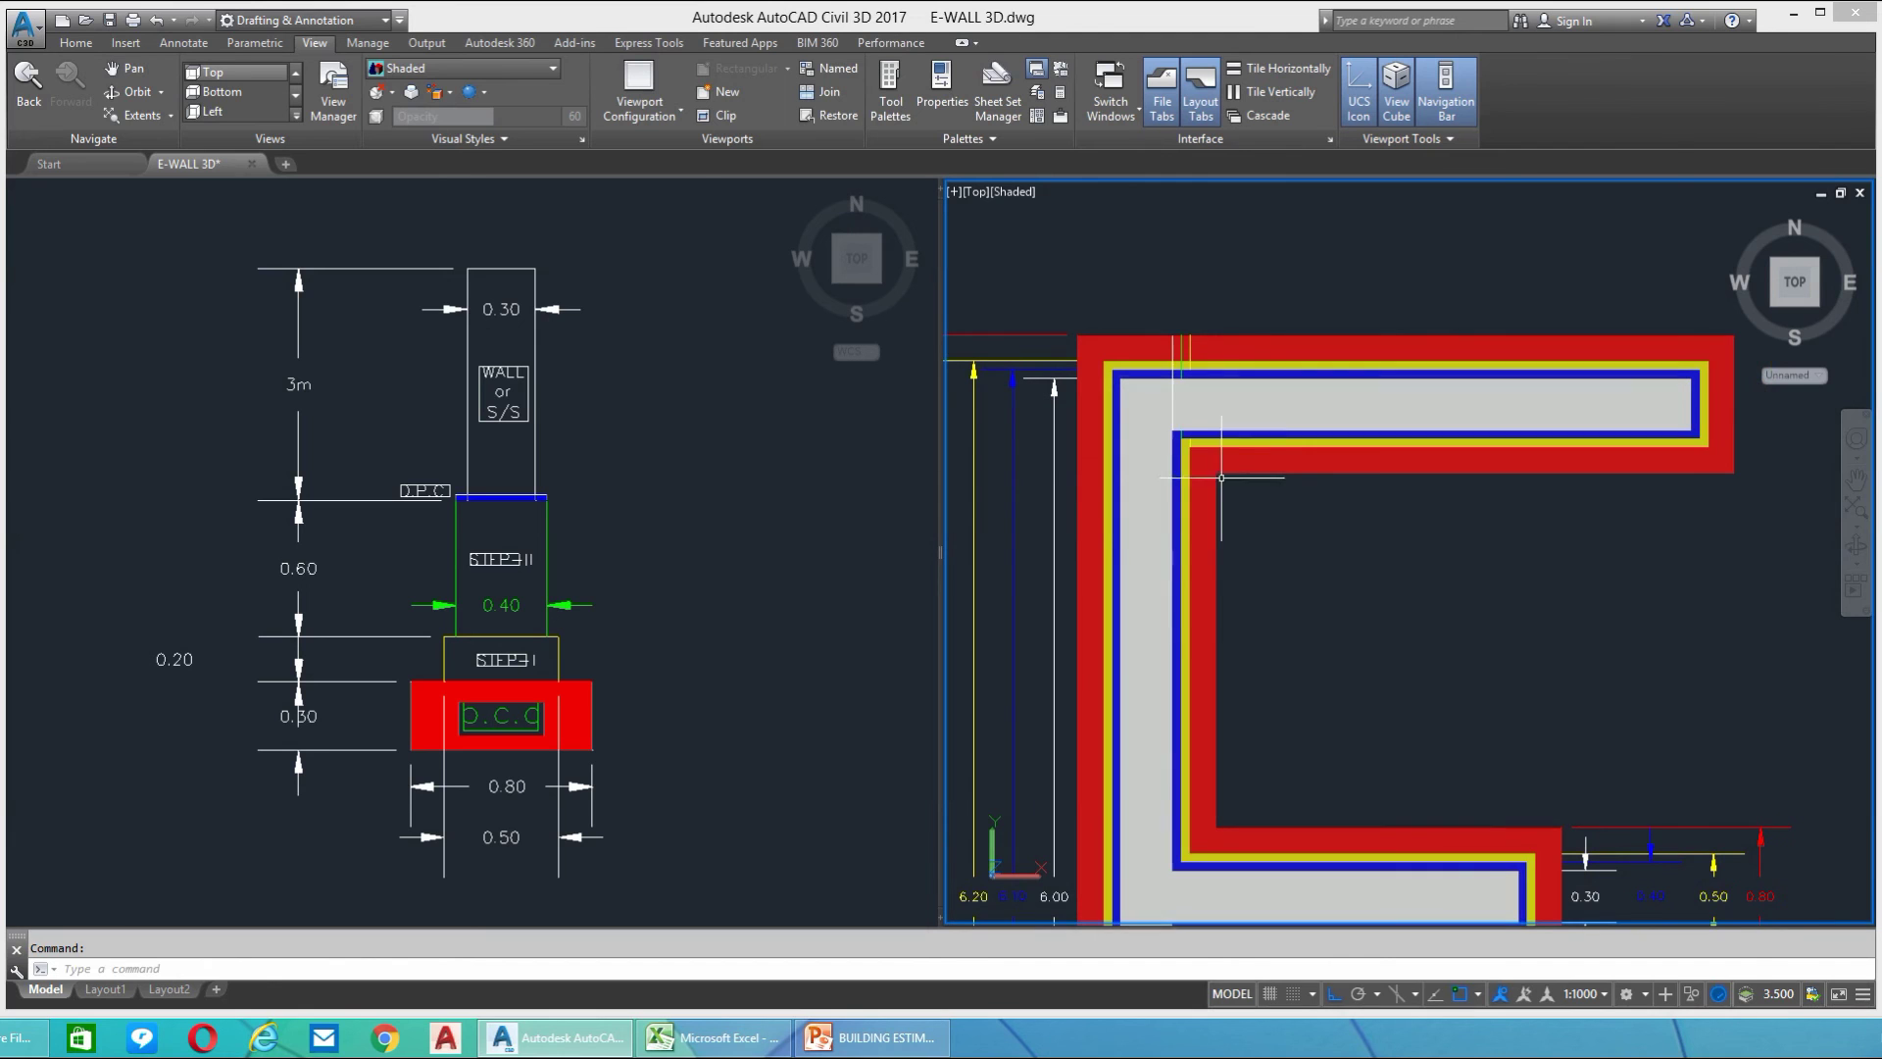
Step: Set the visual style of the E-shaped plan viewport to 2D Wireframe
click(461, 67)
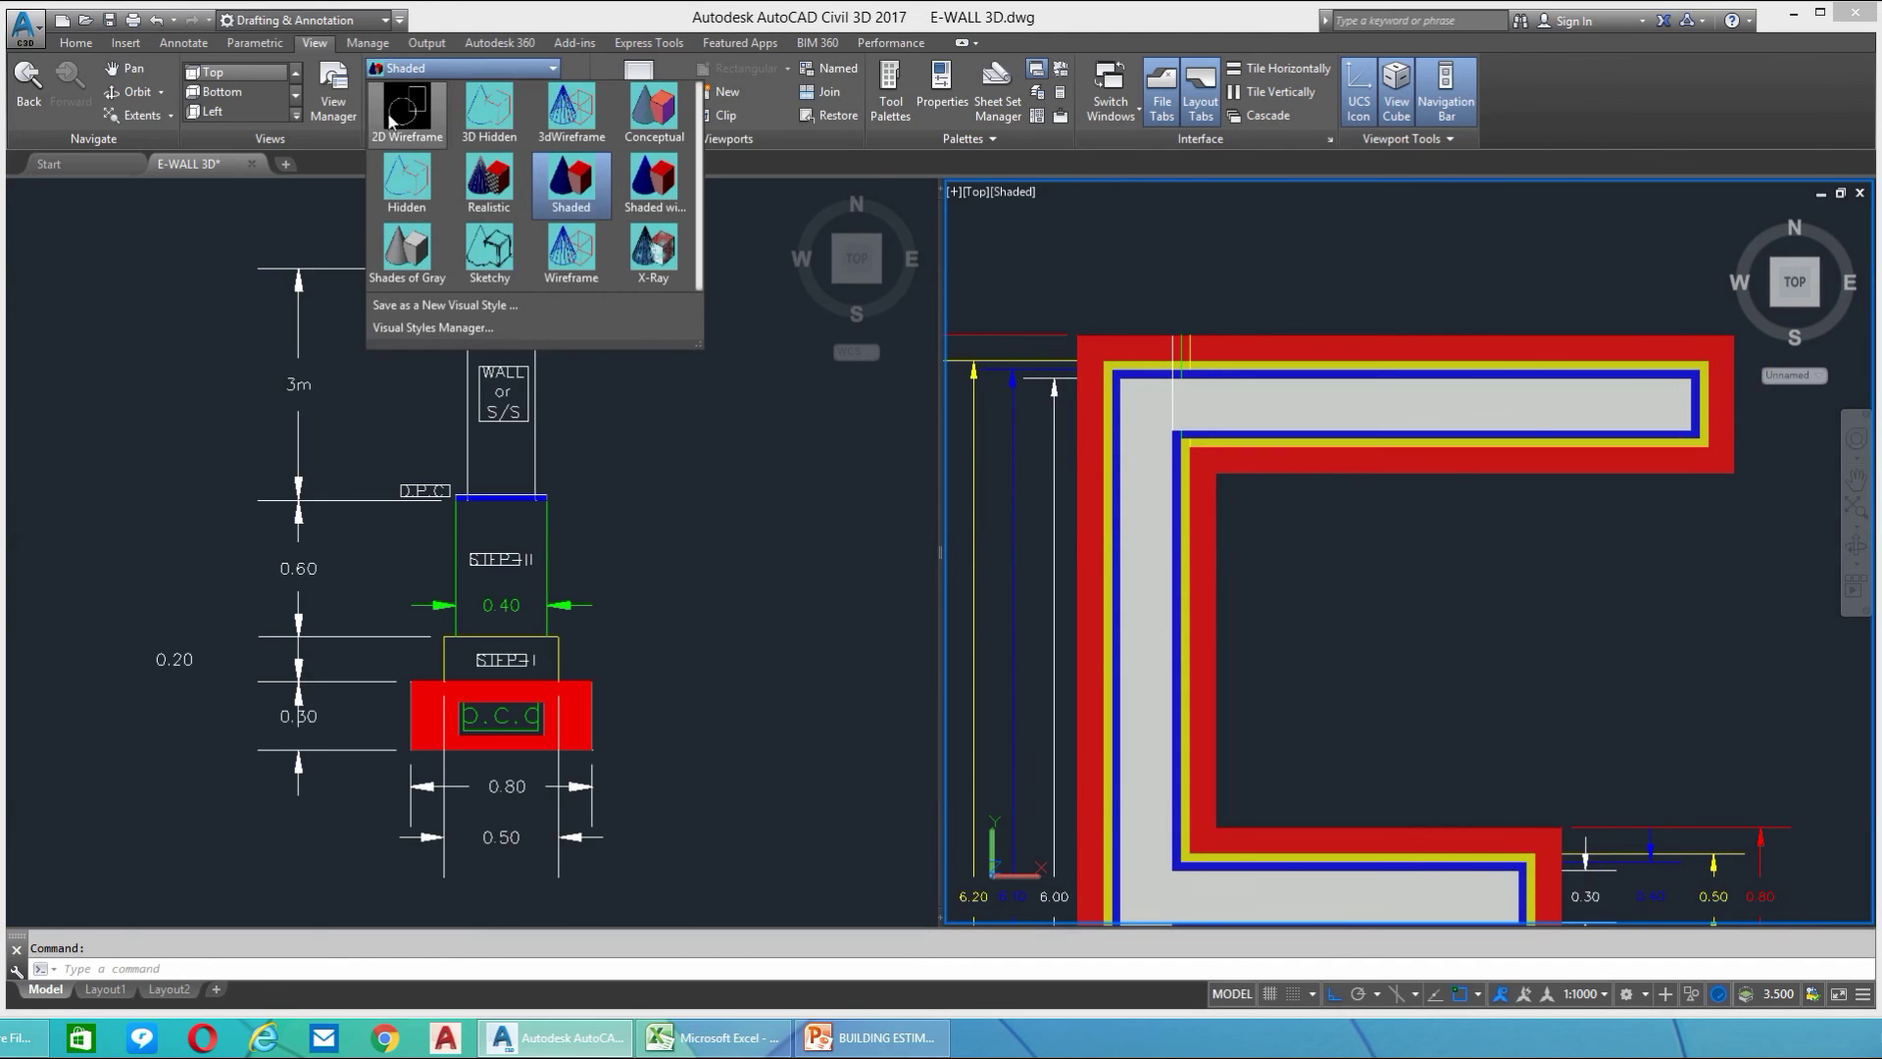
click(395, 120)
mouse_move(1202, 550)
middle_down()
mouse_move(1214, 474)
mouse_move(1236, 529)
mouse_move(1219, 499)
mouse_move(1303, 525)
middle_up()
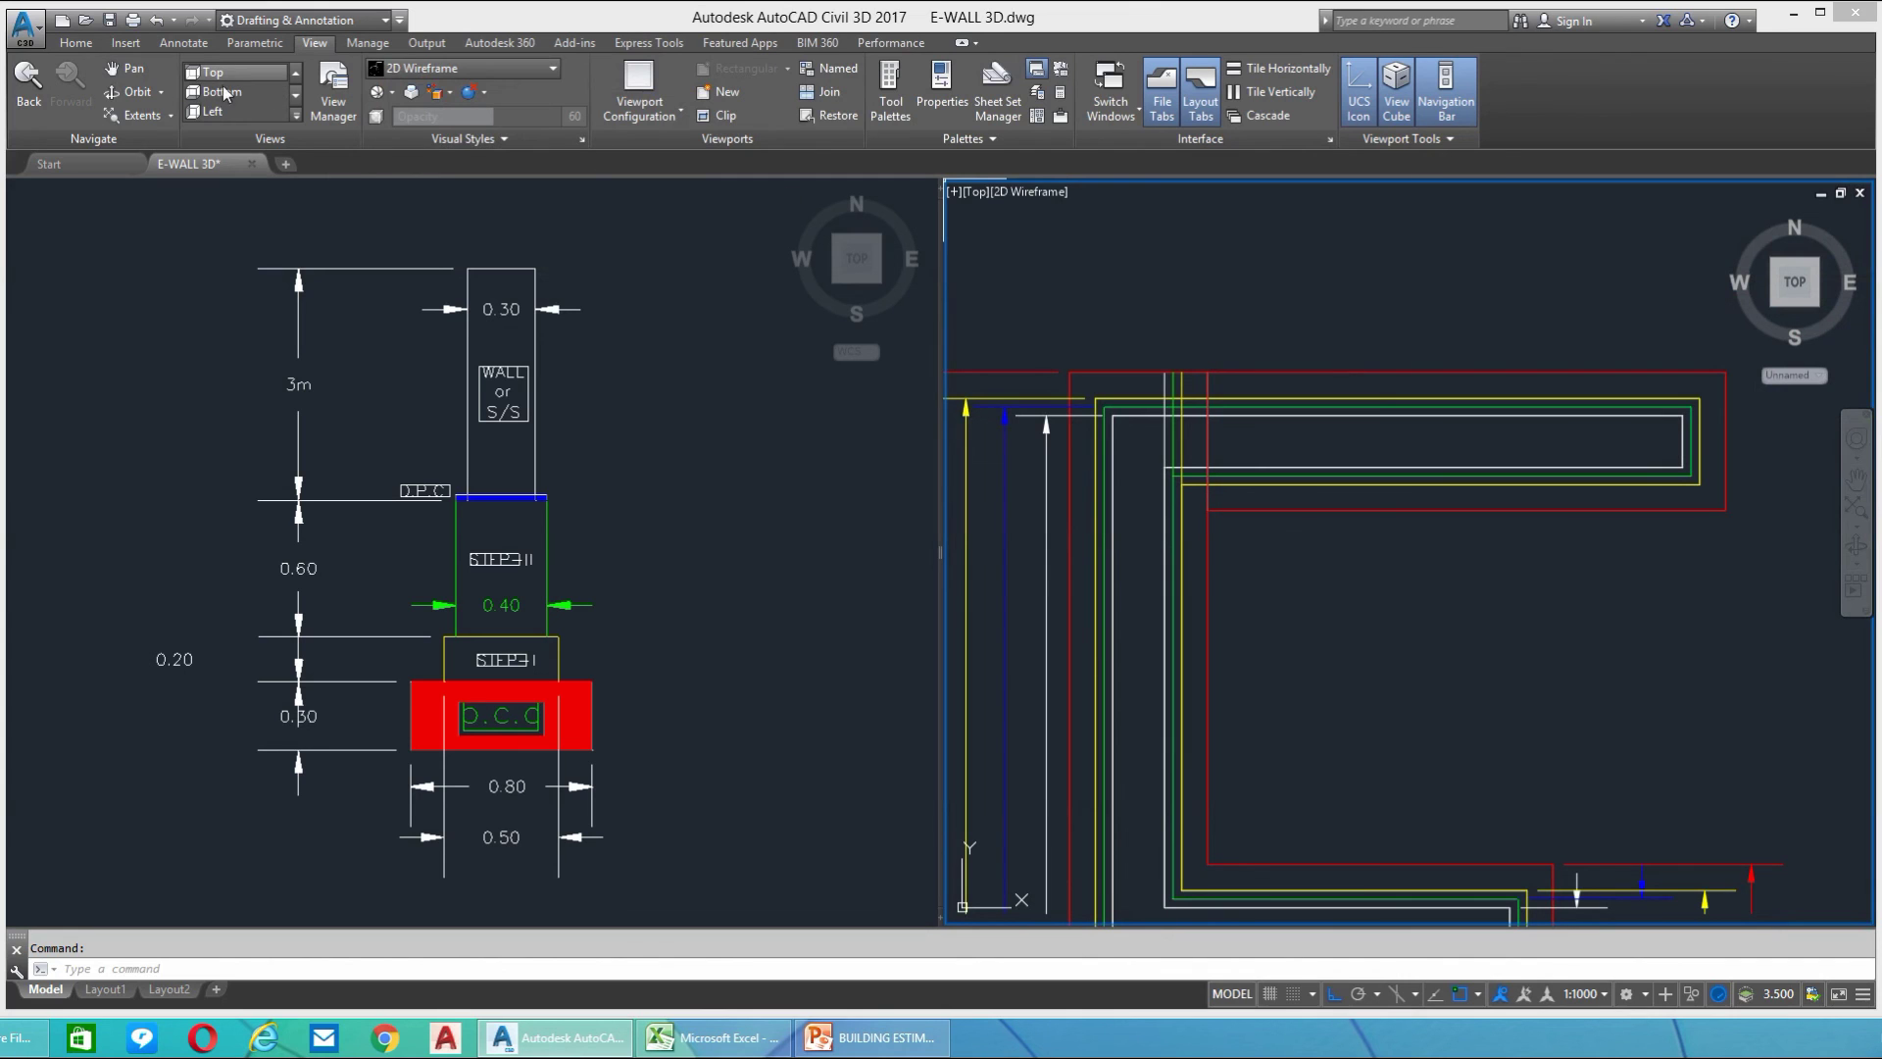
Step: Dimension the lower edge of the upper arm's red outline, from the inner corner to the arm's end, placing the dimension below it
click(184, 43)
click(333, 86)
click(1208, 510)
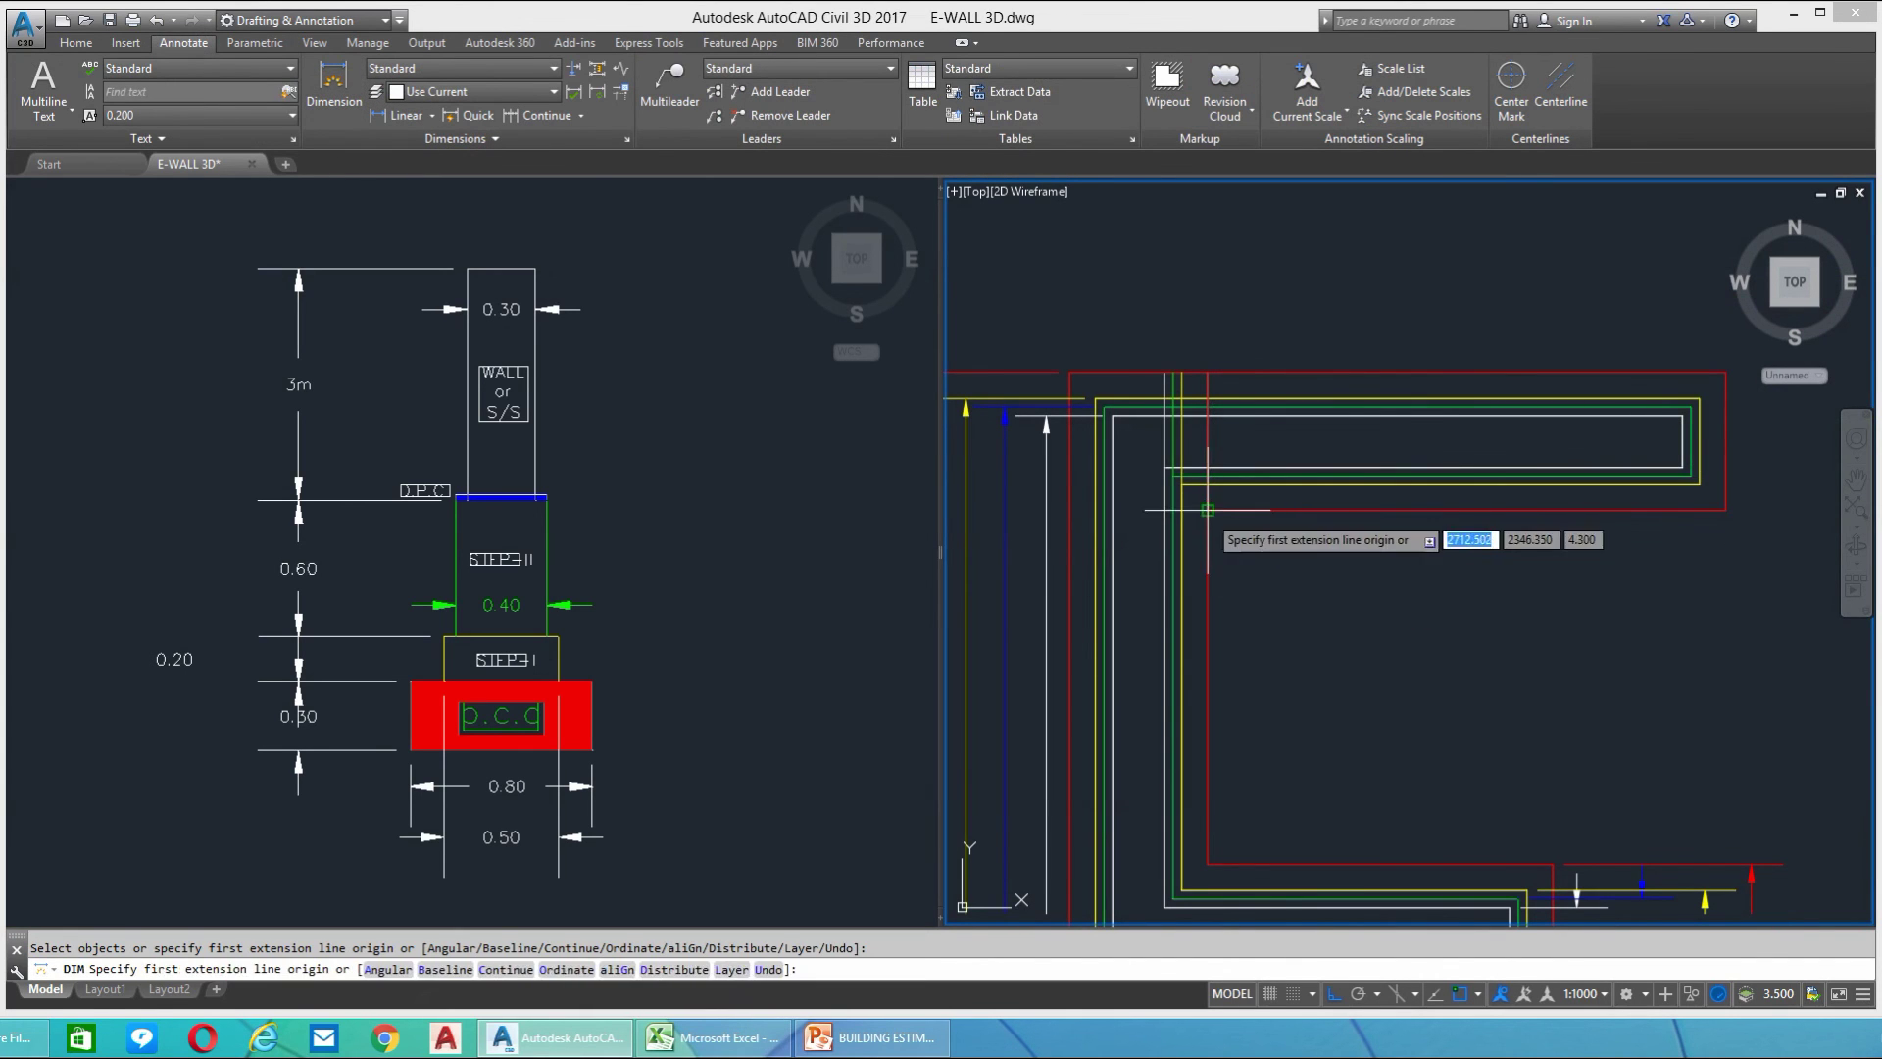
click(1725, 510)
click(1588, 559)
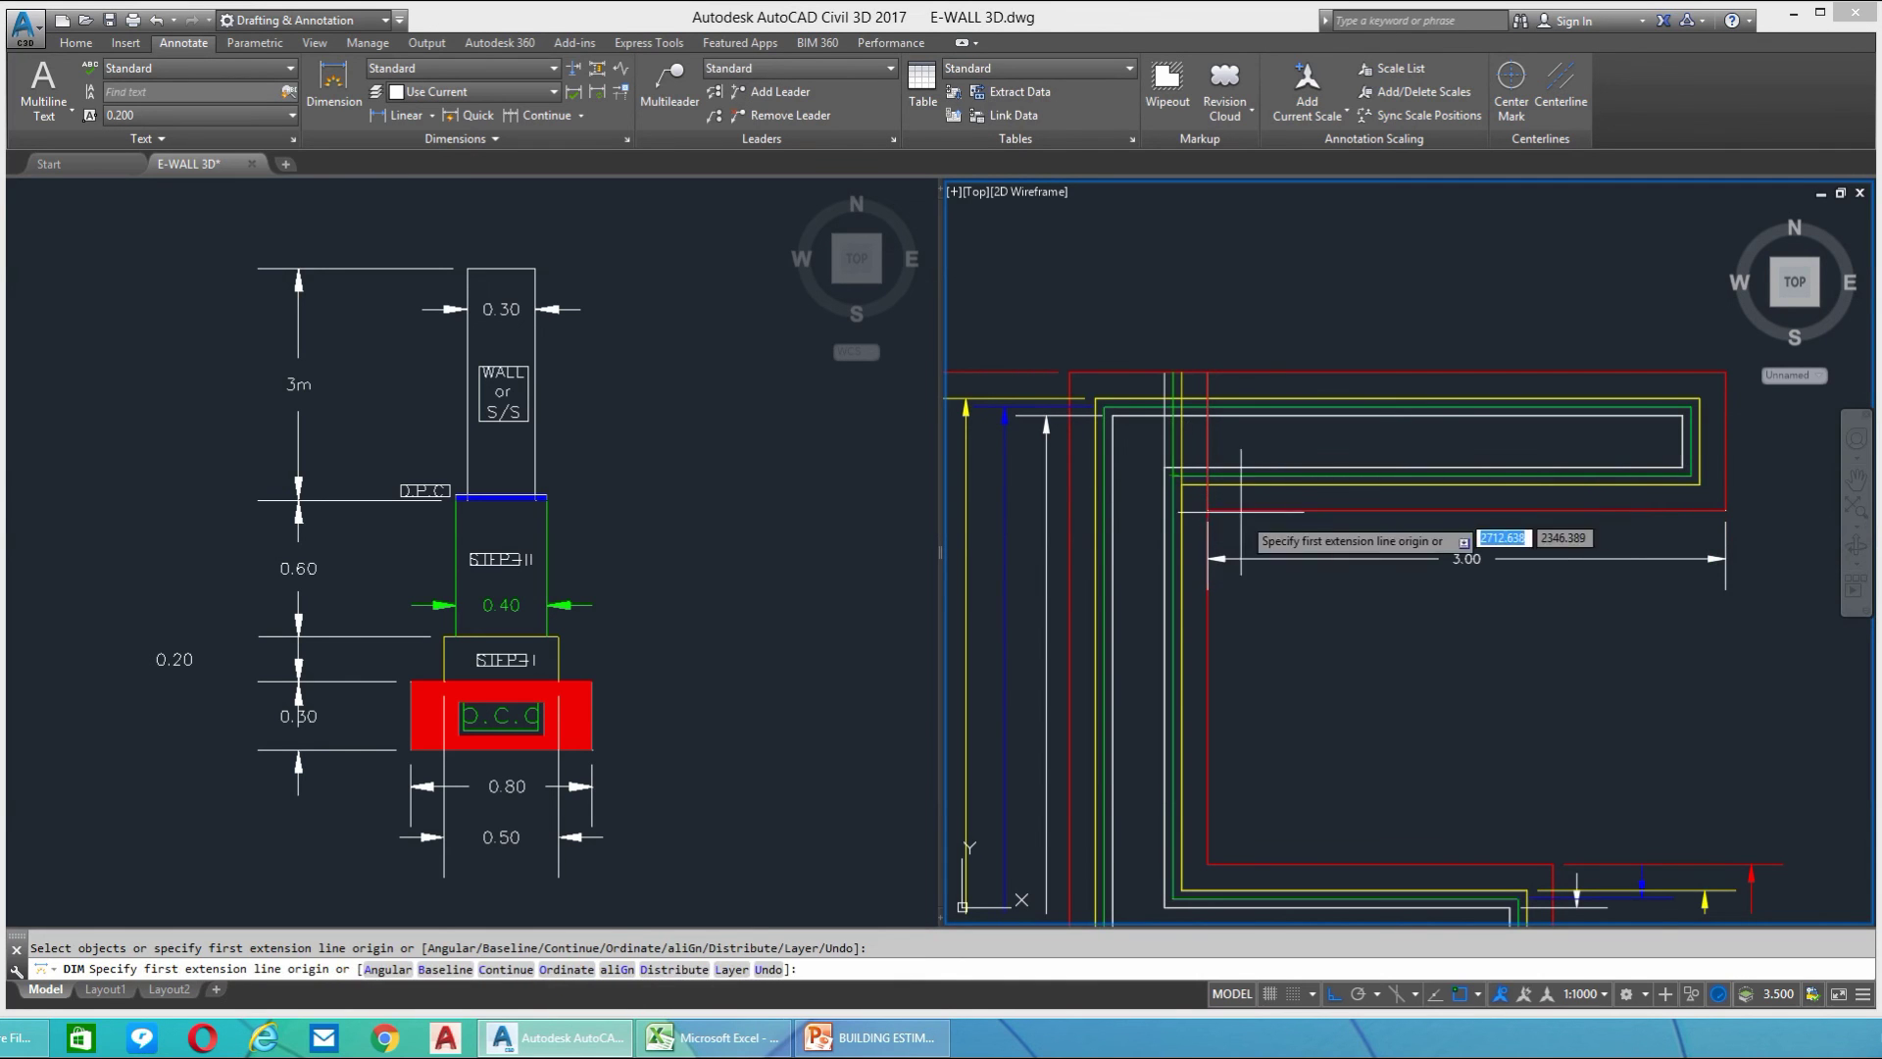
Step: Dimension the lower edge of the upper arm's yellow outline, placing the dimension beneath the red outline's
key(Return)
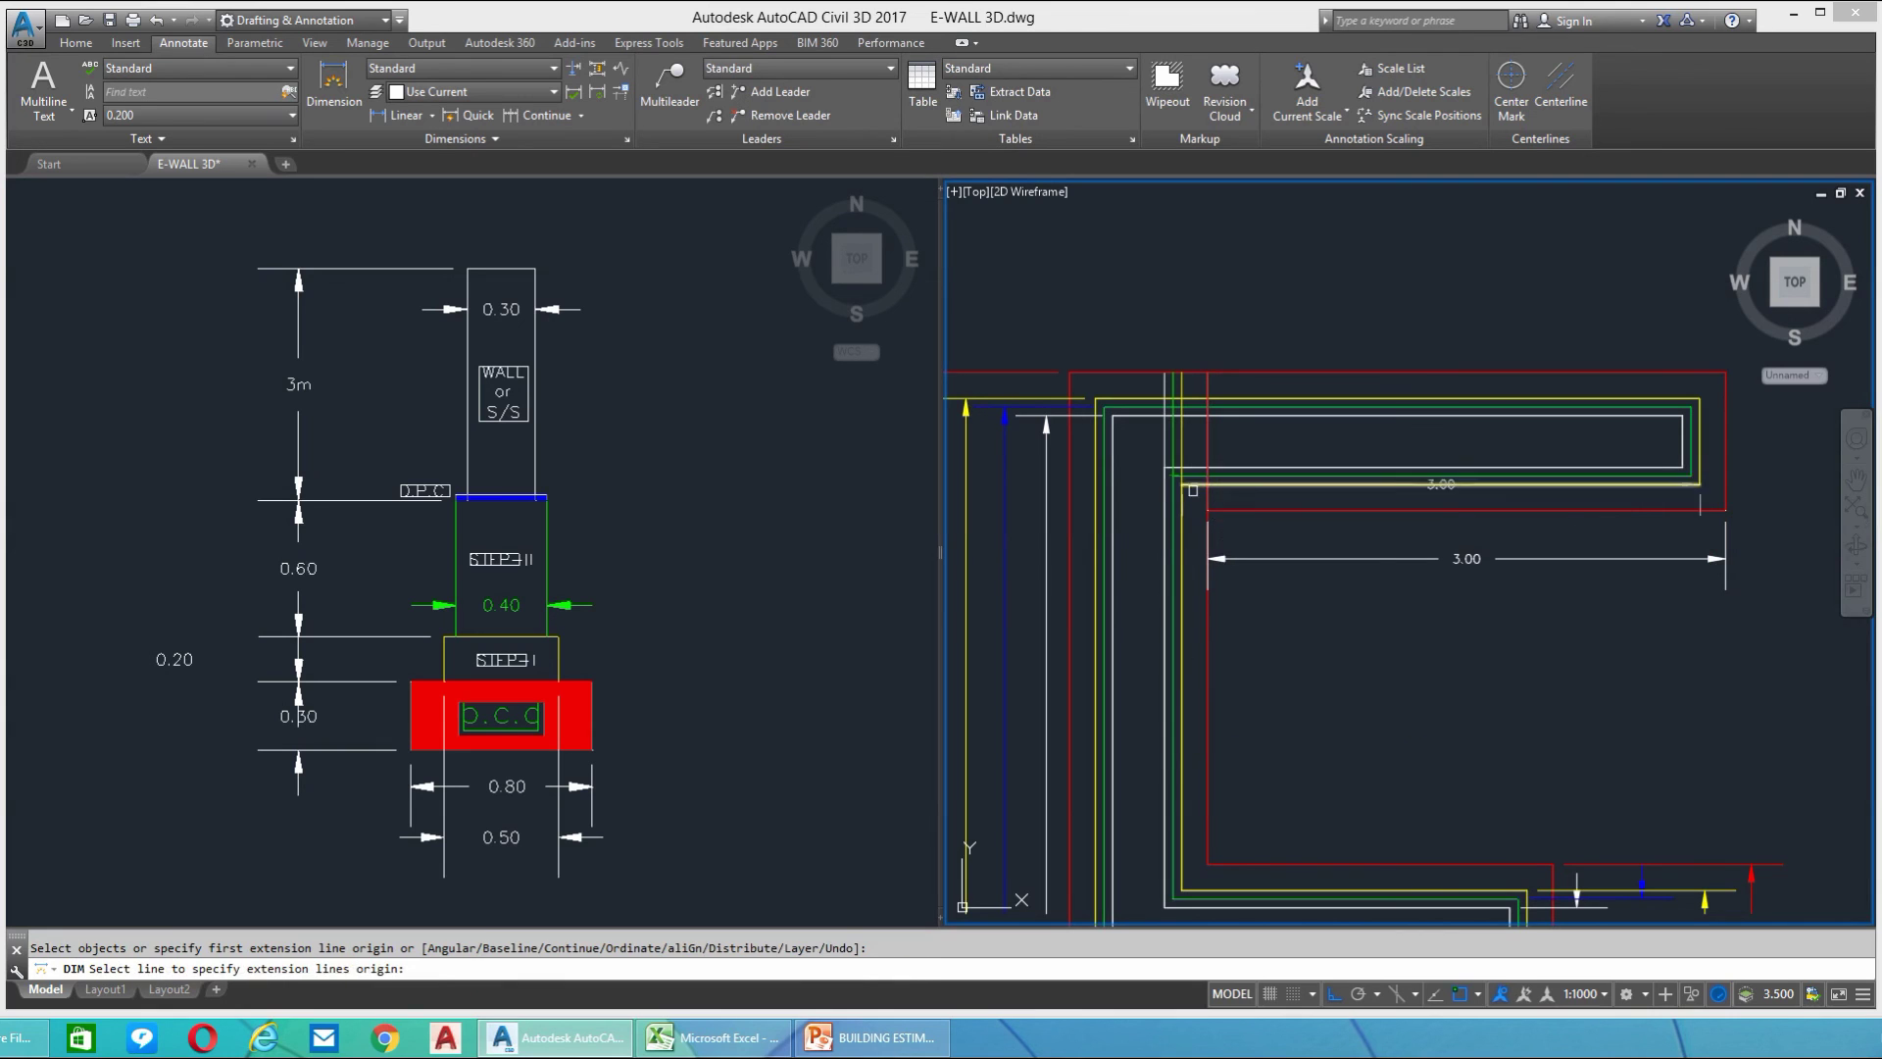
key(Escape)
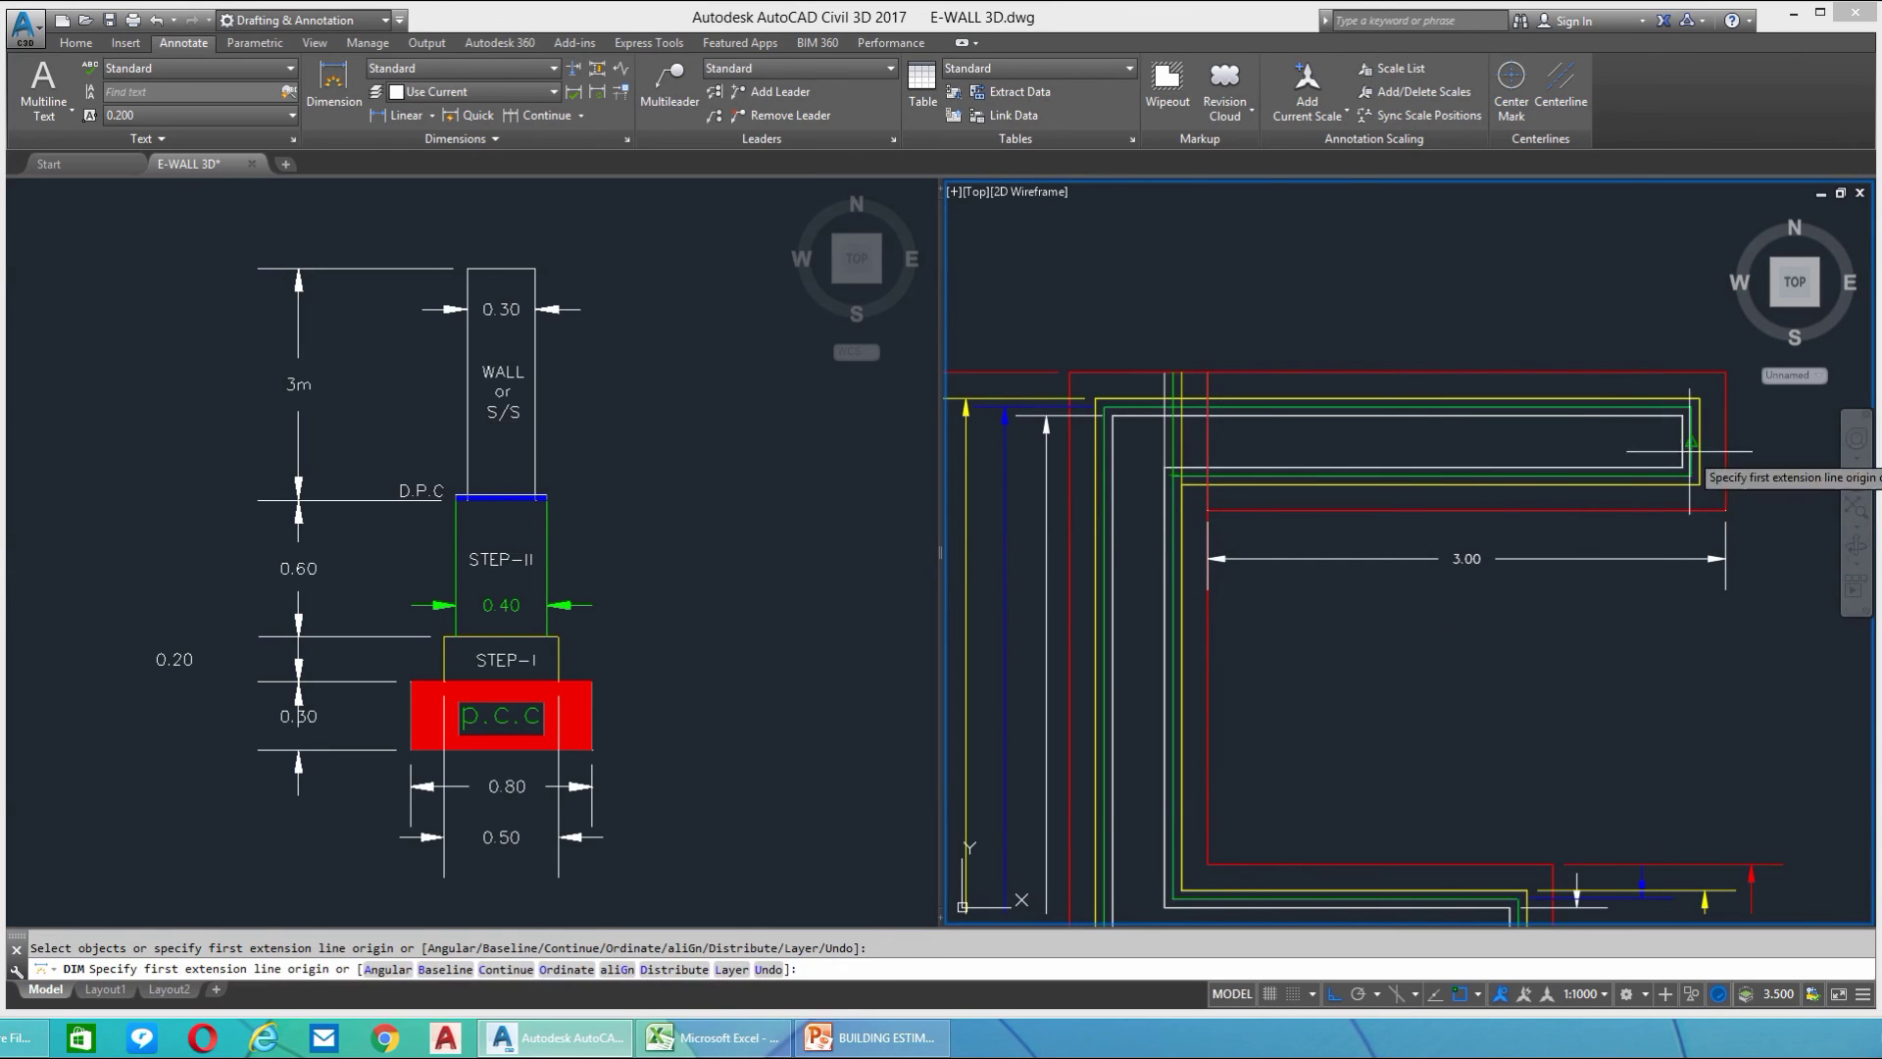
click(1181, 483)
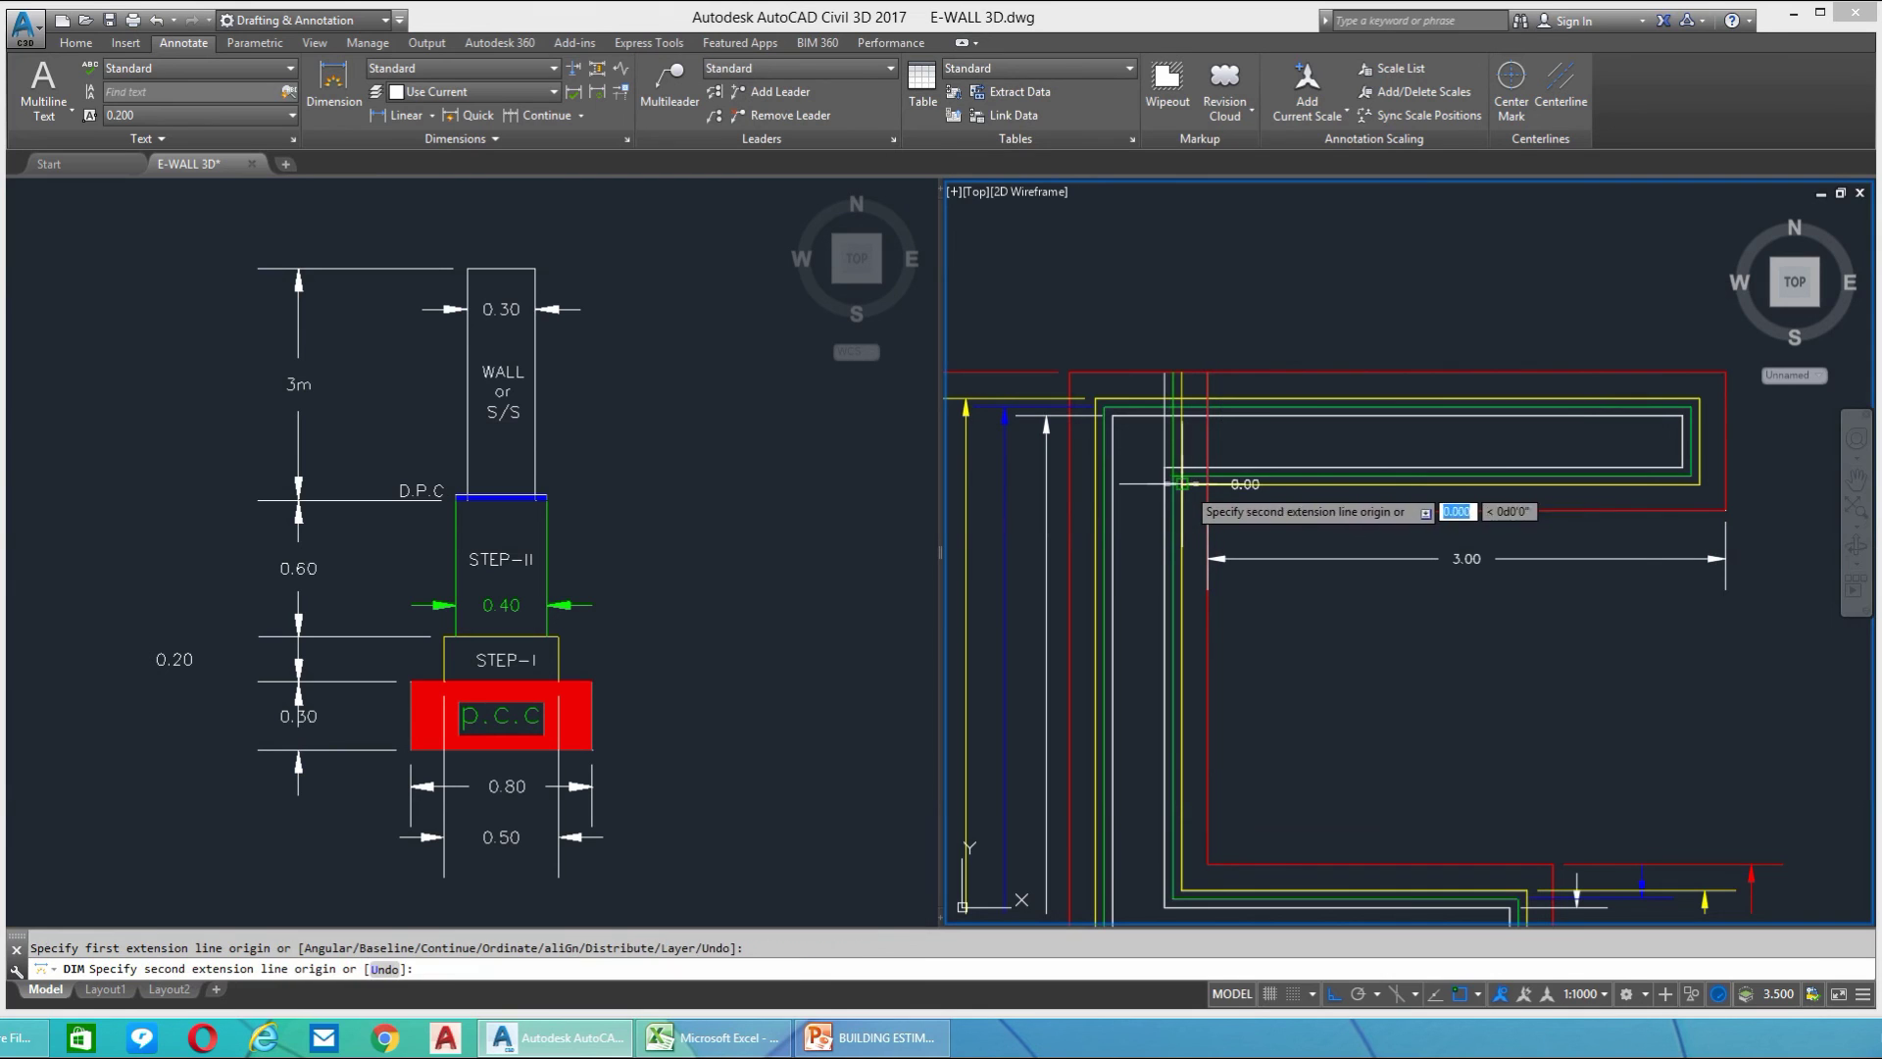
click(1699, 485)
click(1670, 596)
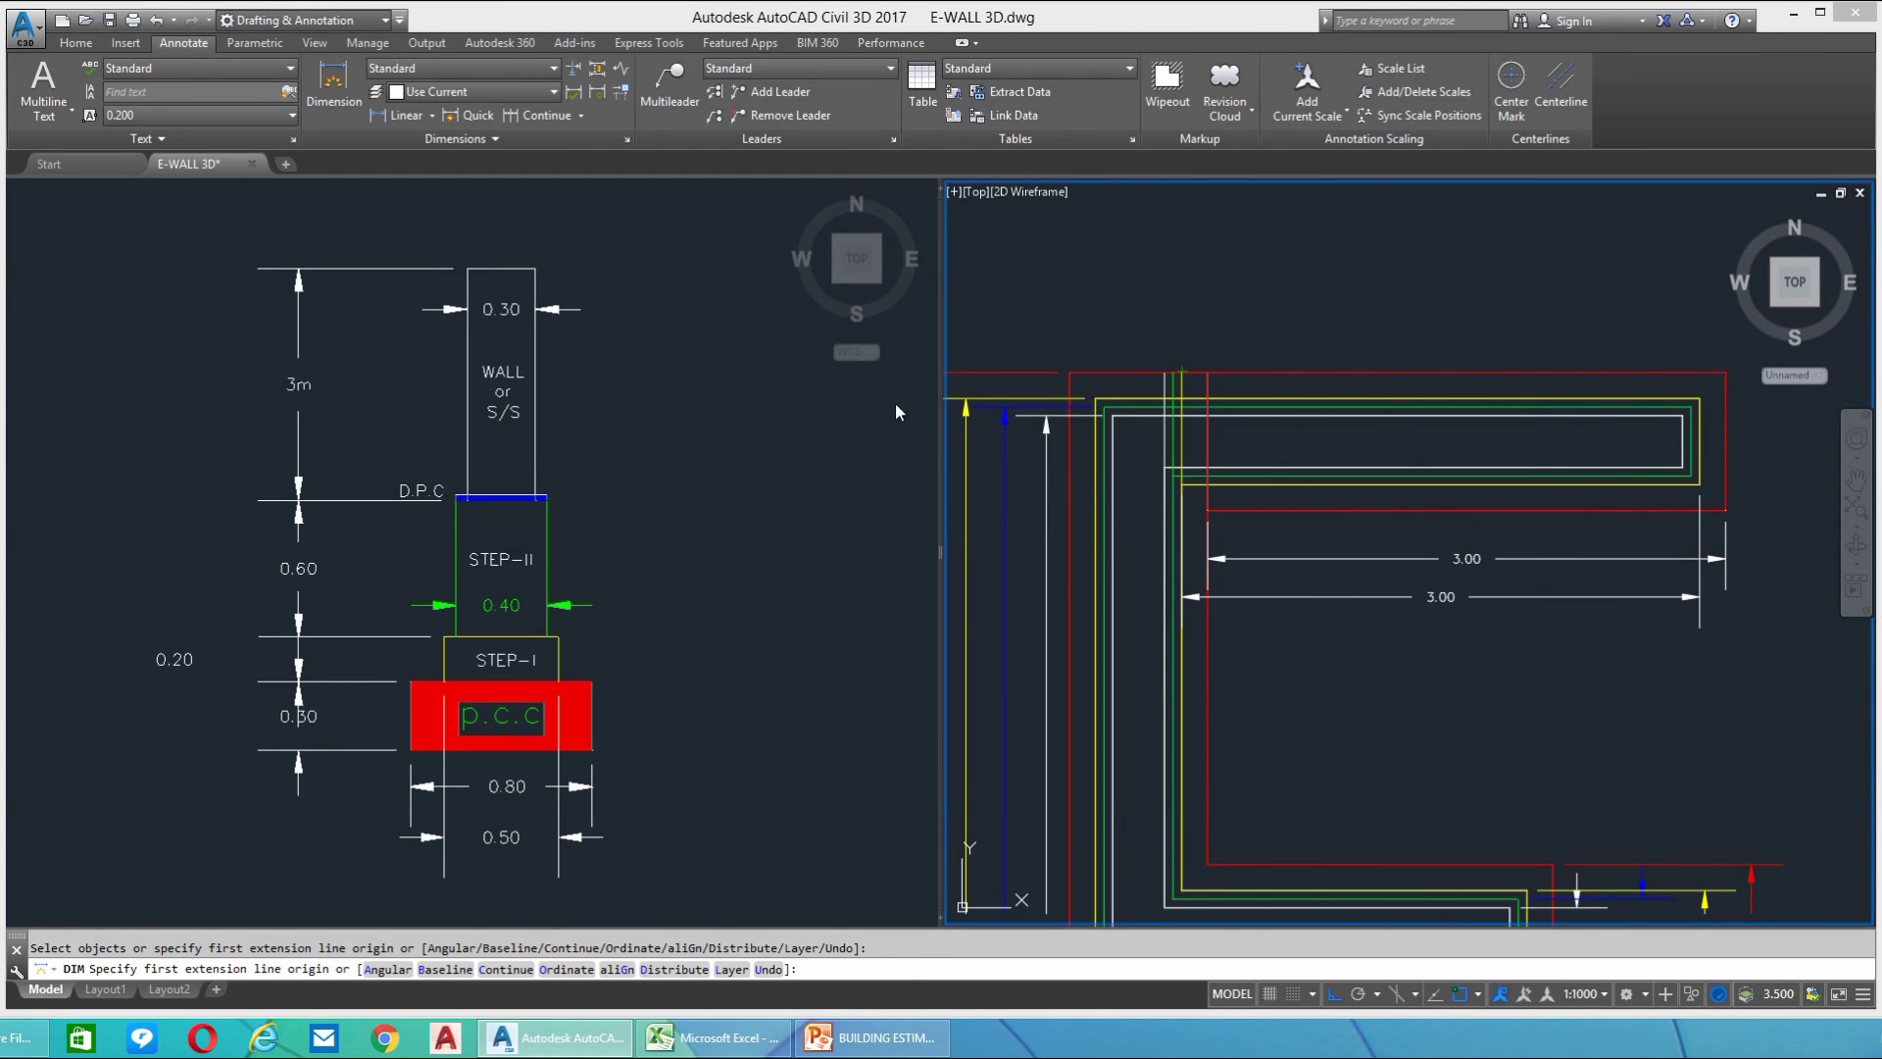
Step: Dimension the lower edge of the upper arm's green outline, placing the dimension beneath the yellow outline's
click(325, 86)
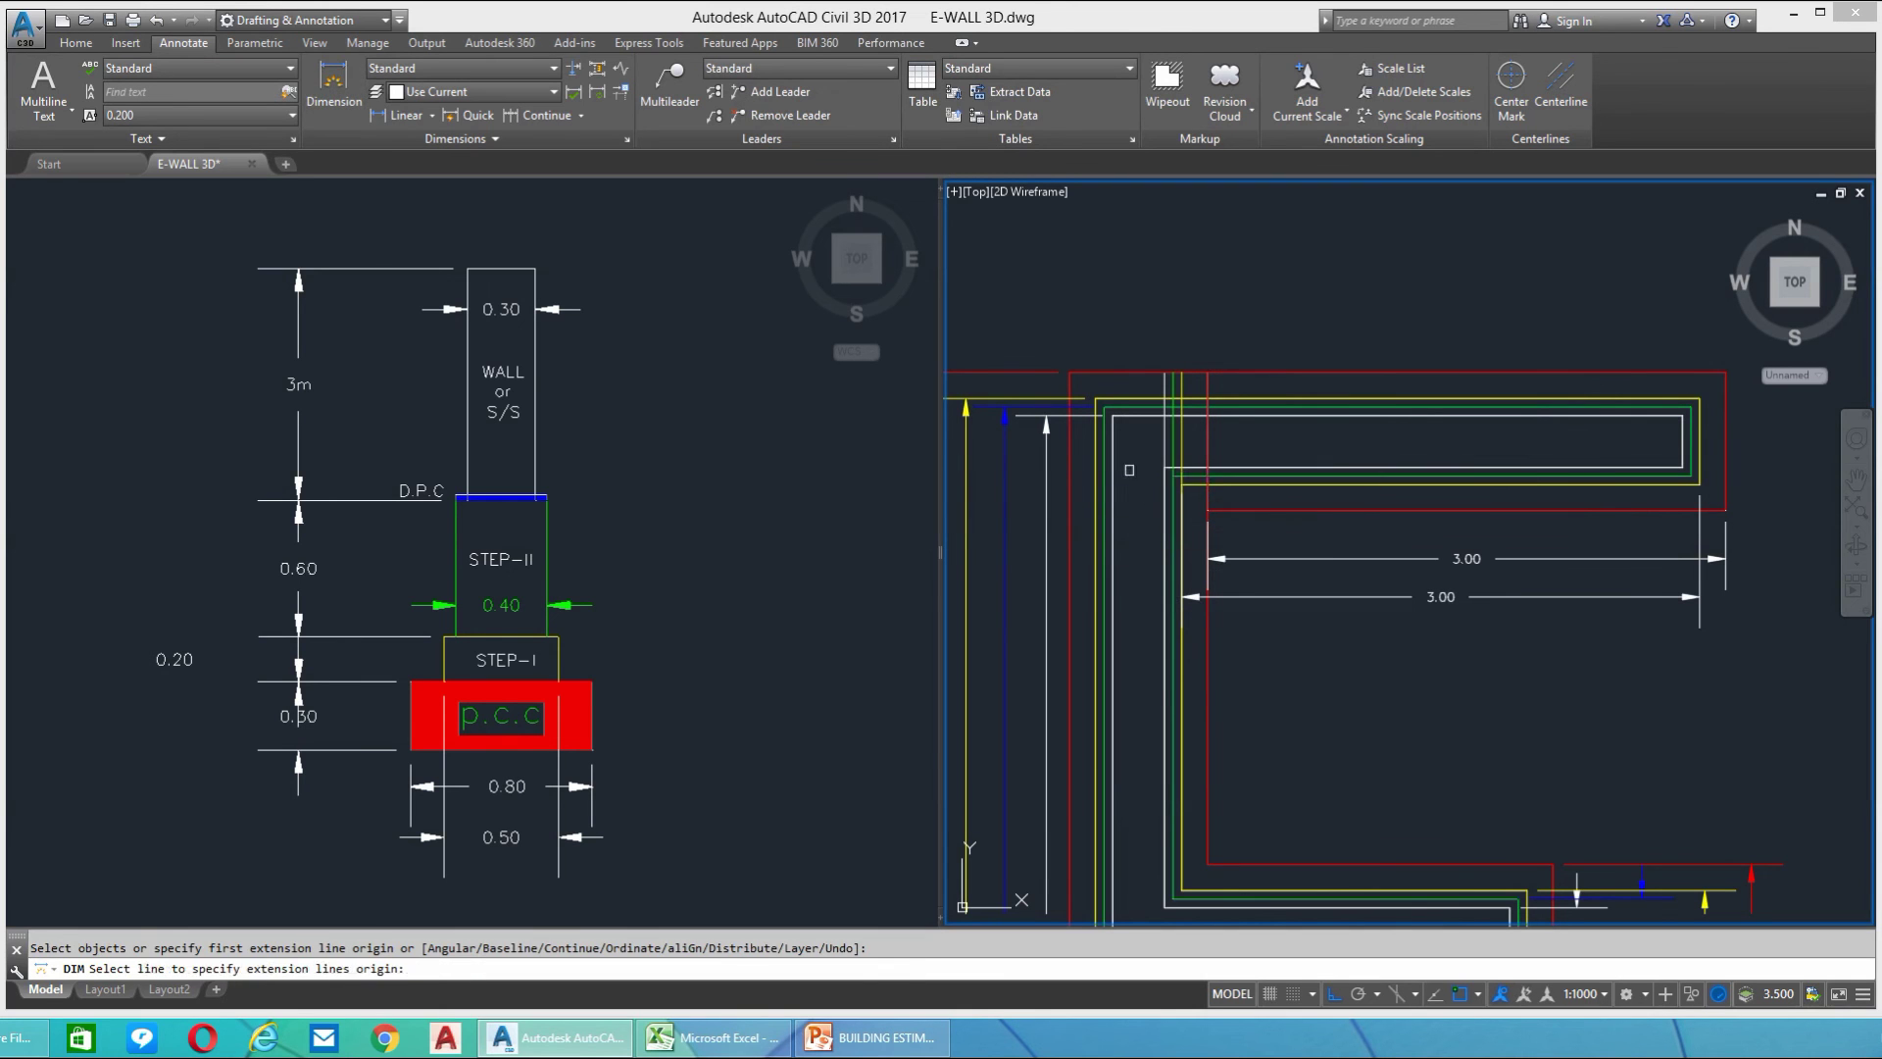
click(1173, 474)
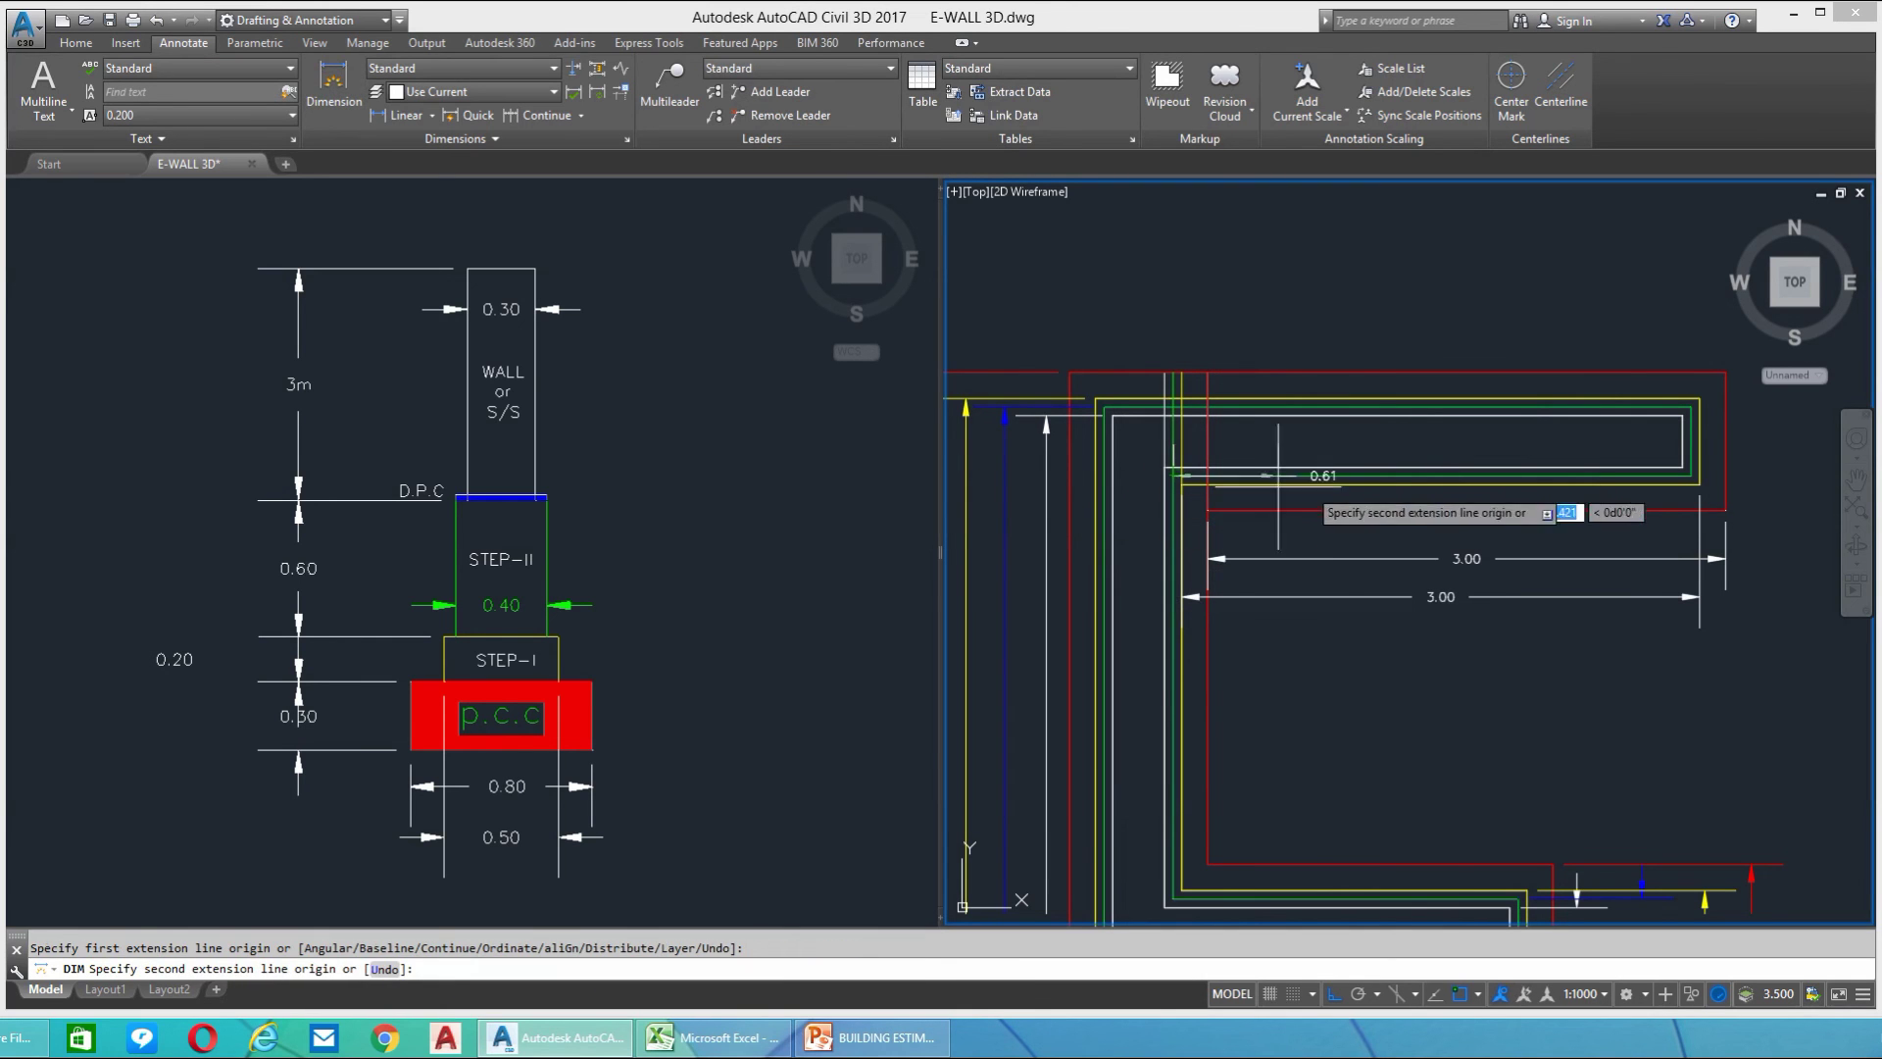
click(1687, 475)
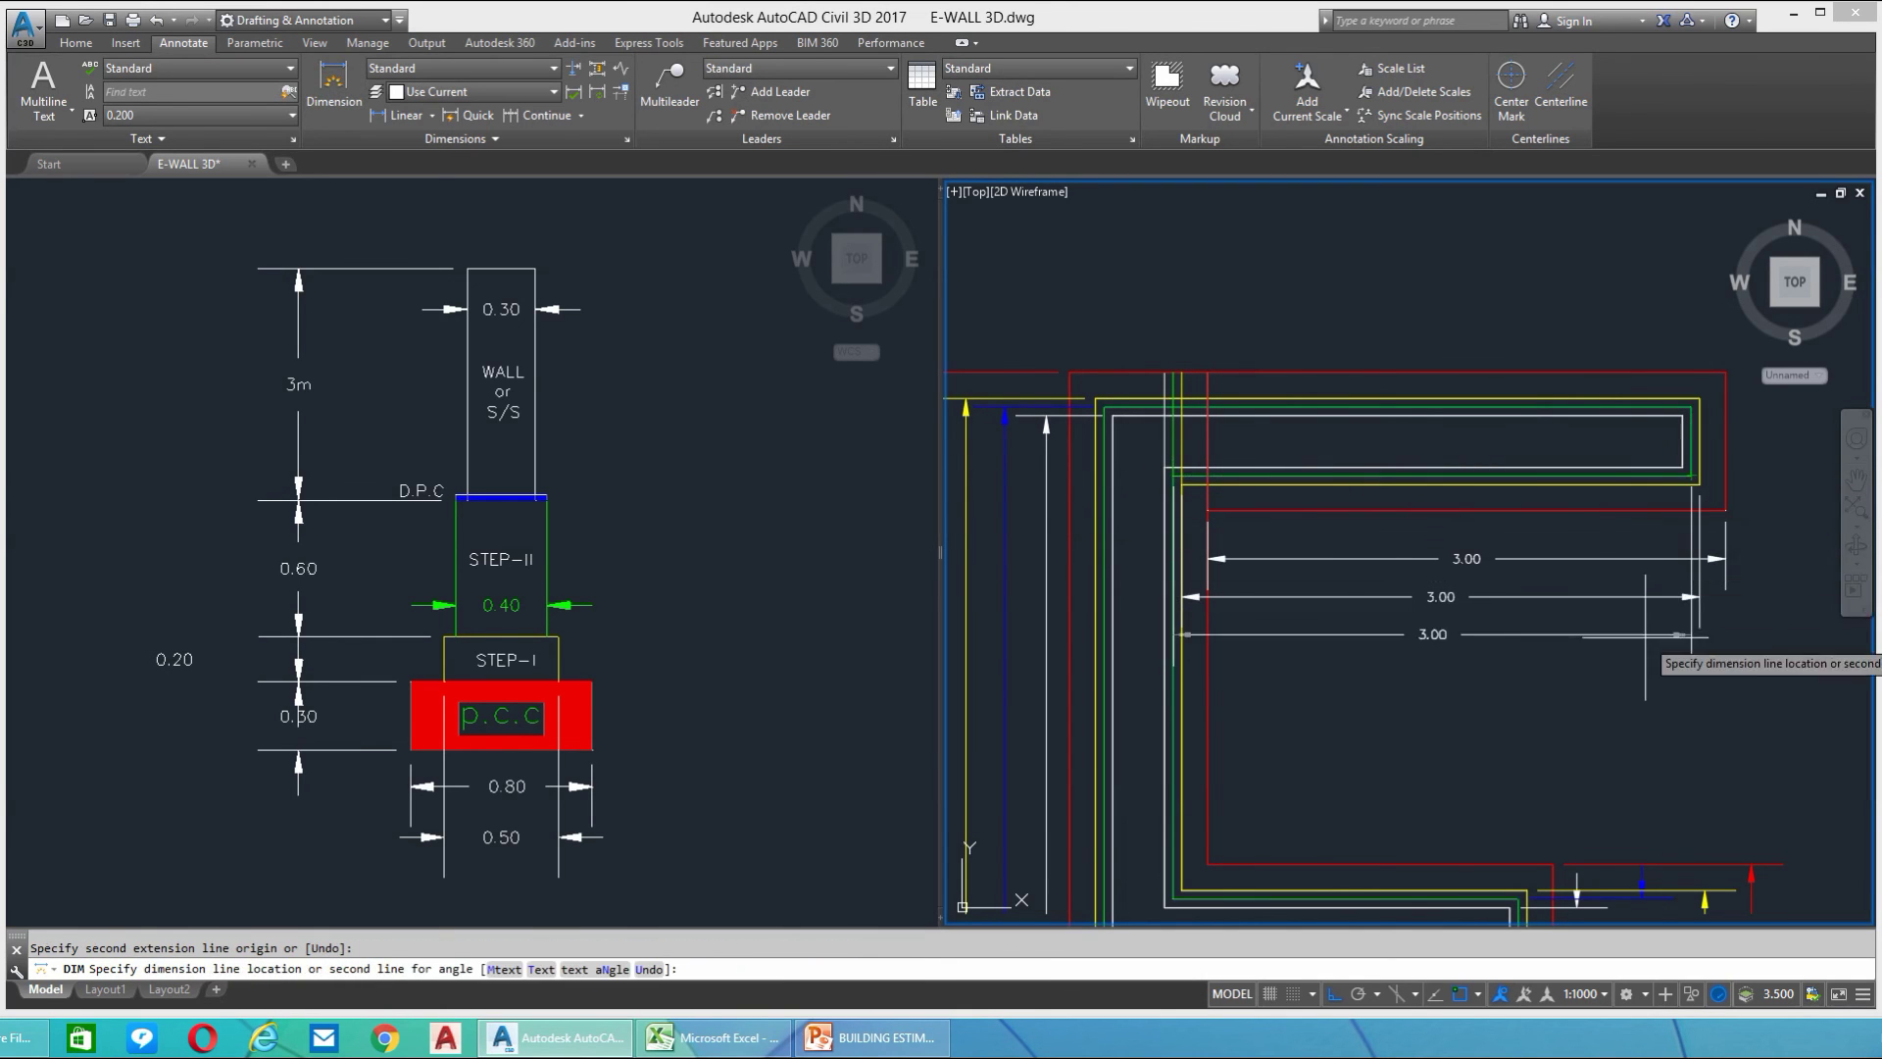
click(1694, 640)
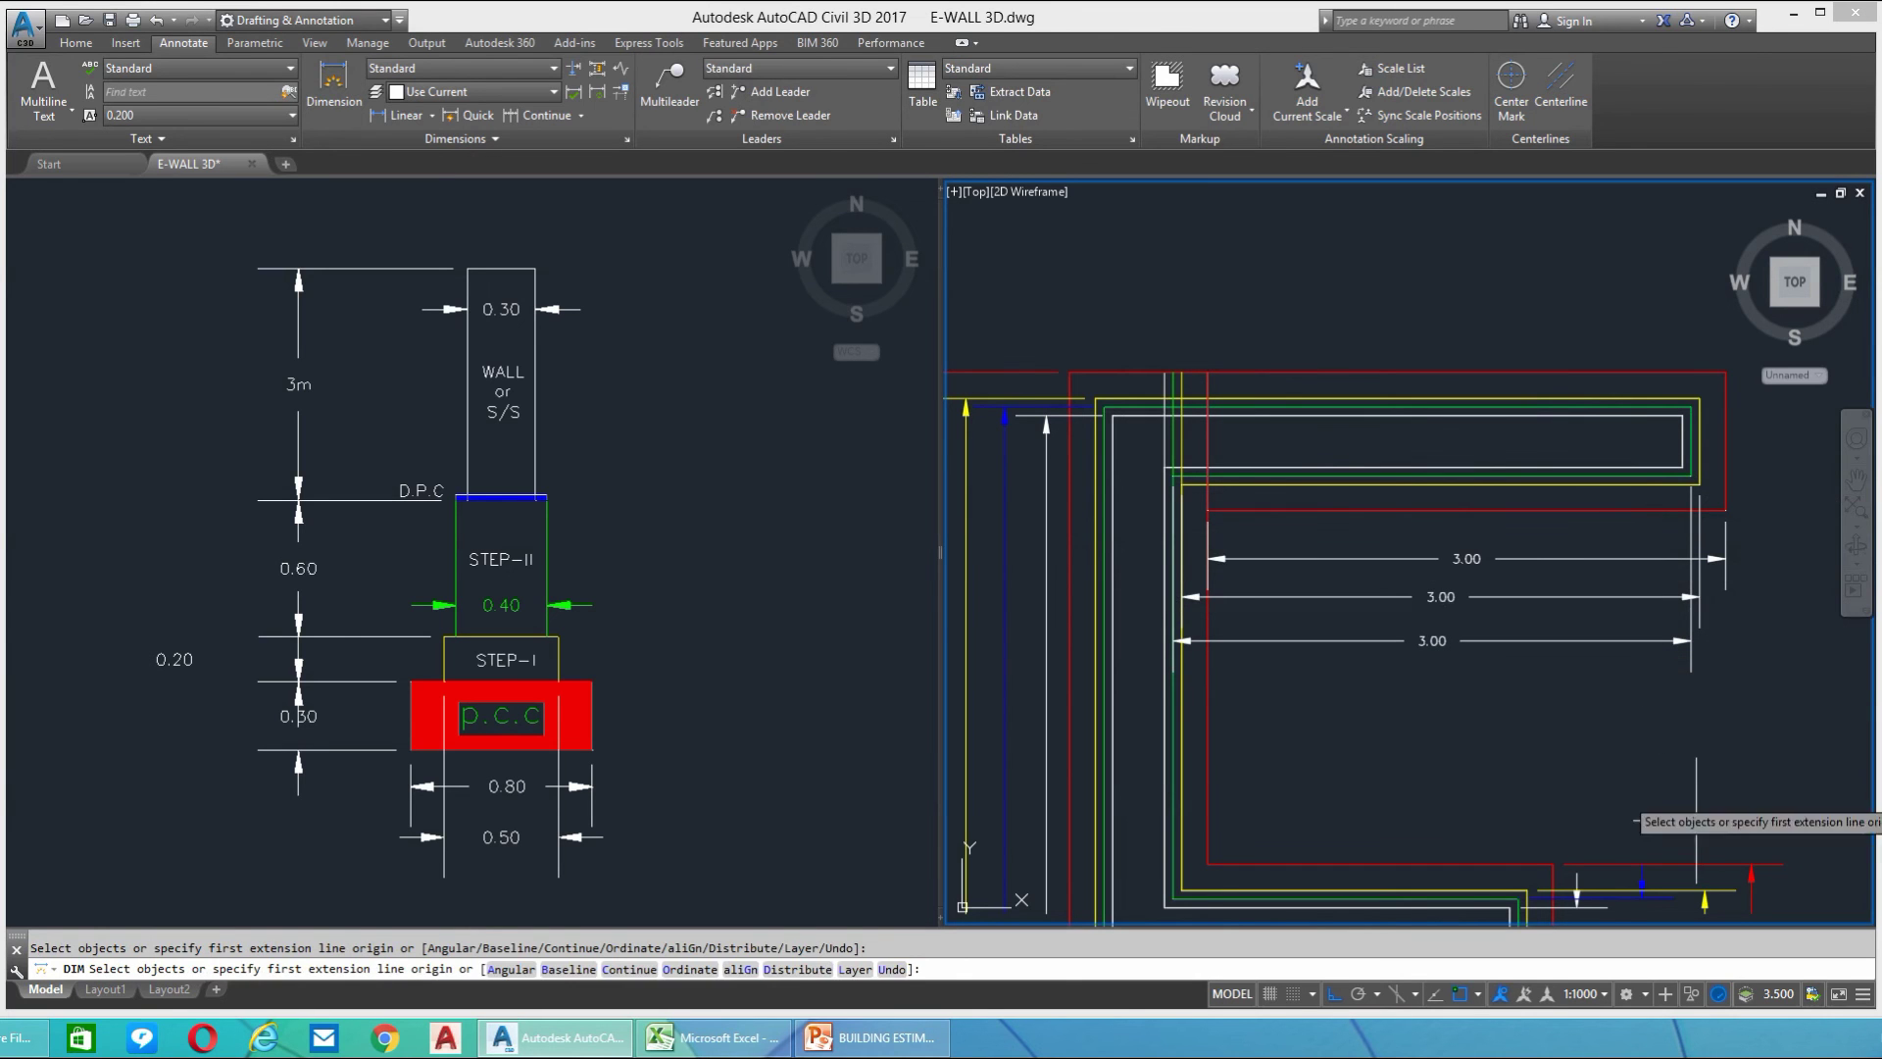
Step: Dimension the lower edge of the upper arm's white wall outline, placing the dimension beneath the other three
click(1166, 467)
click(1682, 466)
click(1642, 671)
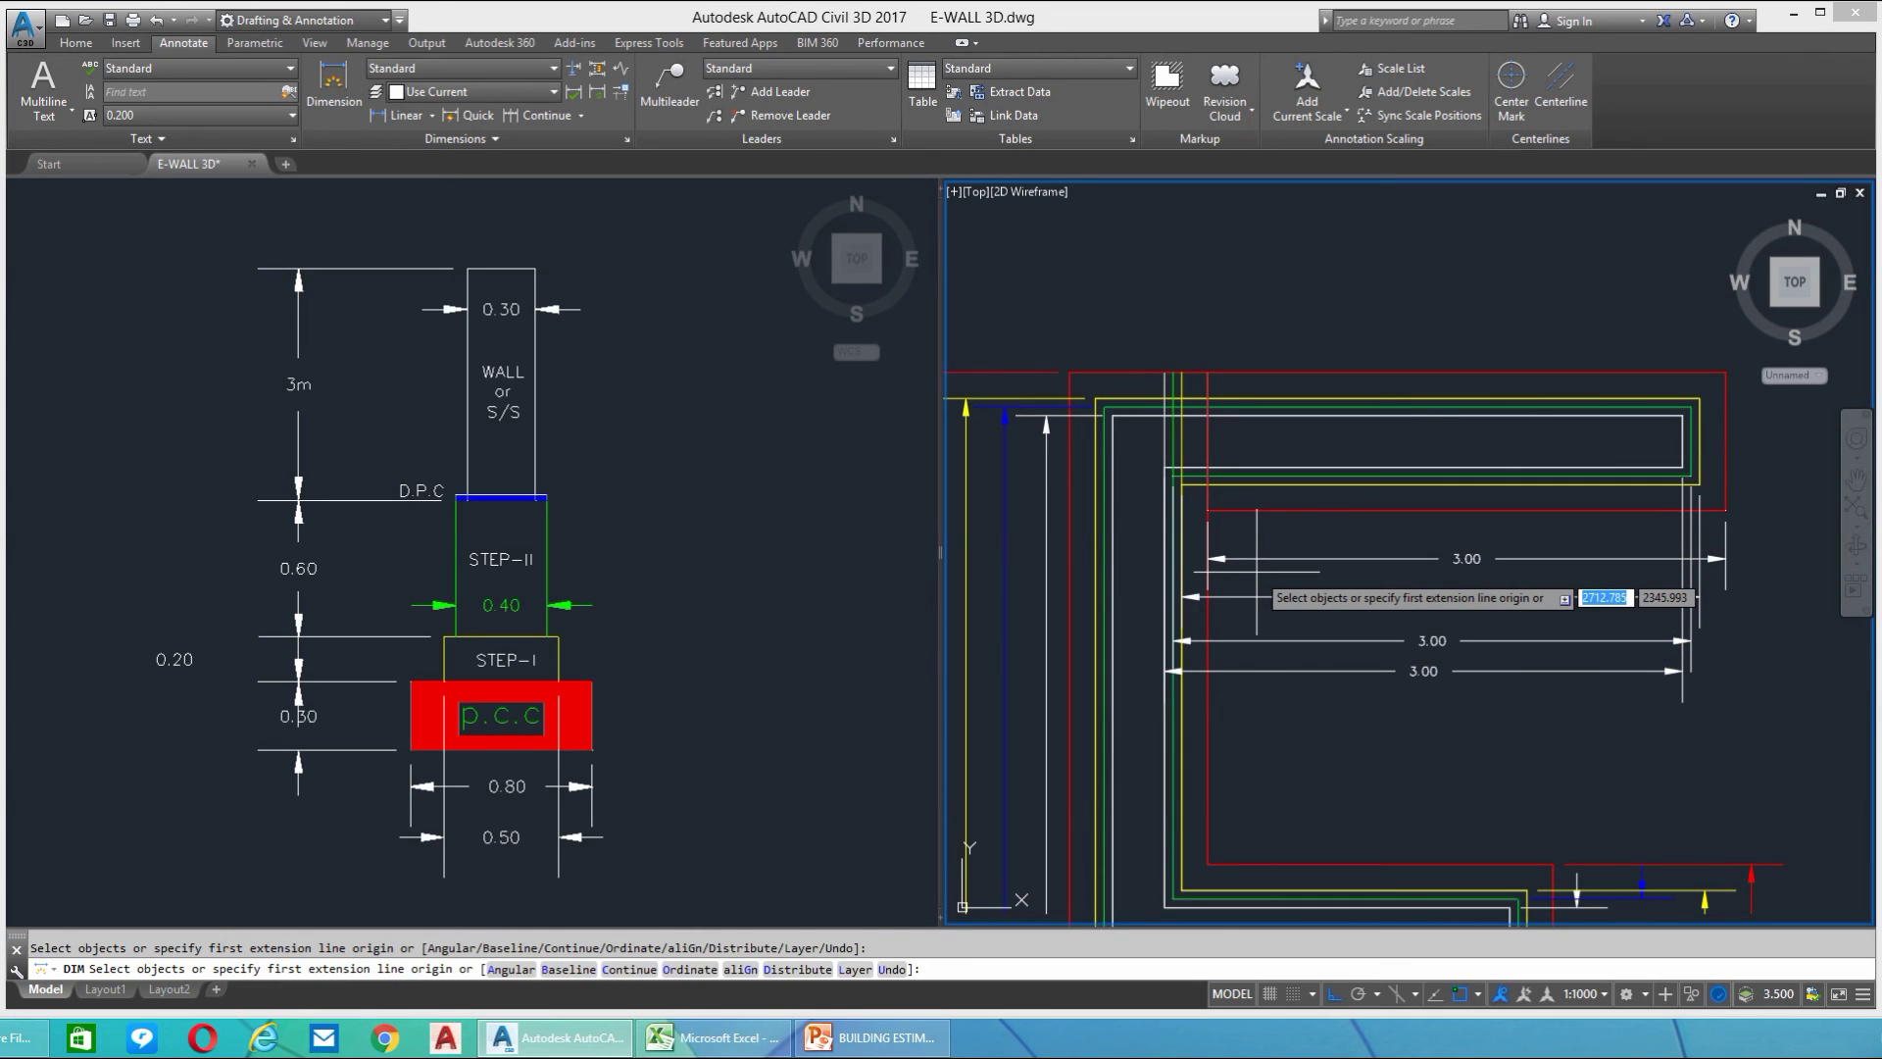
Step: End dimensioning and set the visual style of the plan viewport to Realistic
middle_drag(1172, 722, 1184, 657)
scroll(1186, 725, down, 2)
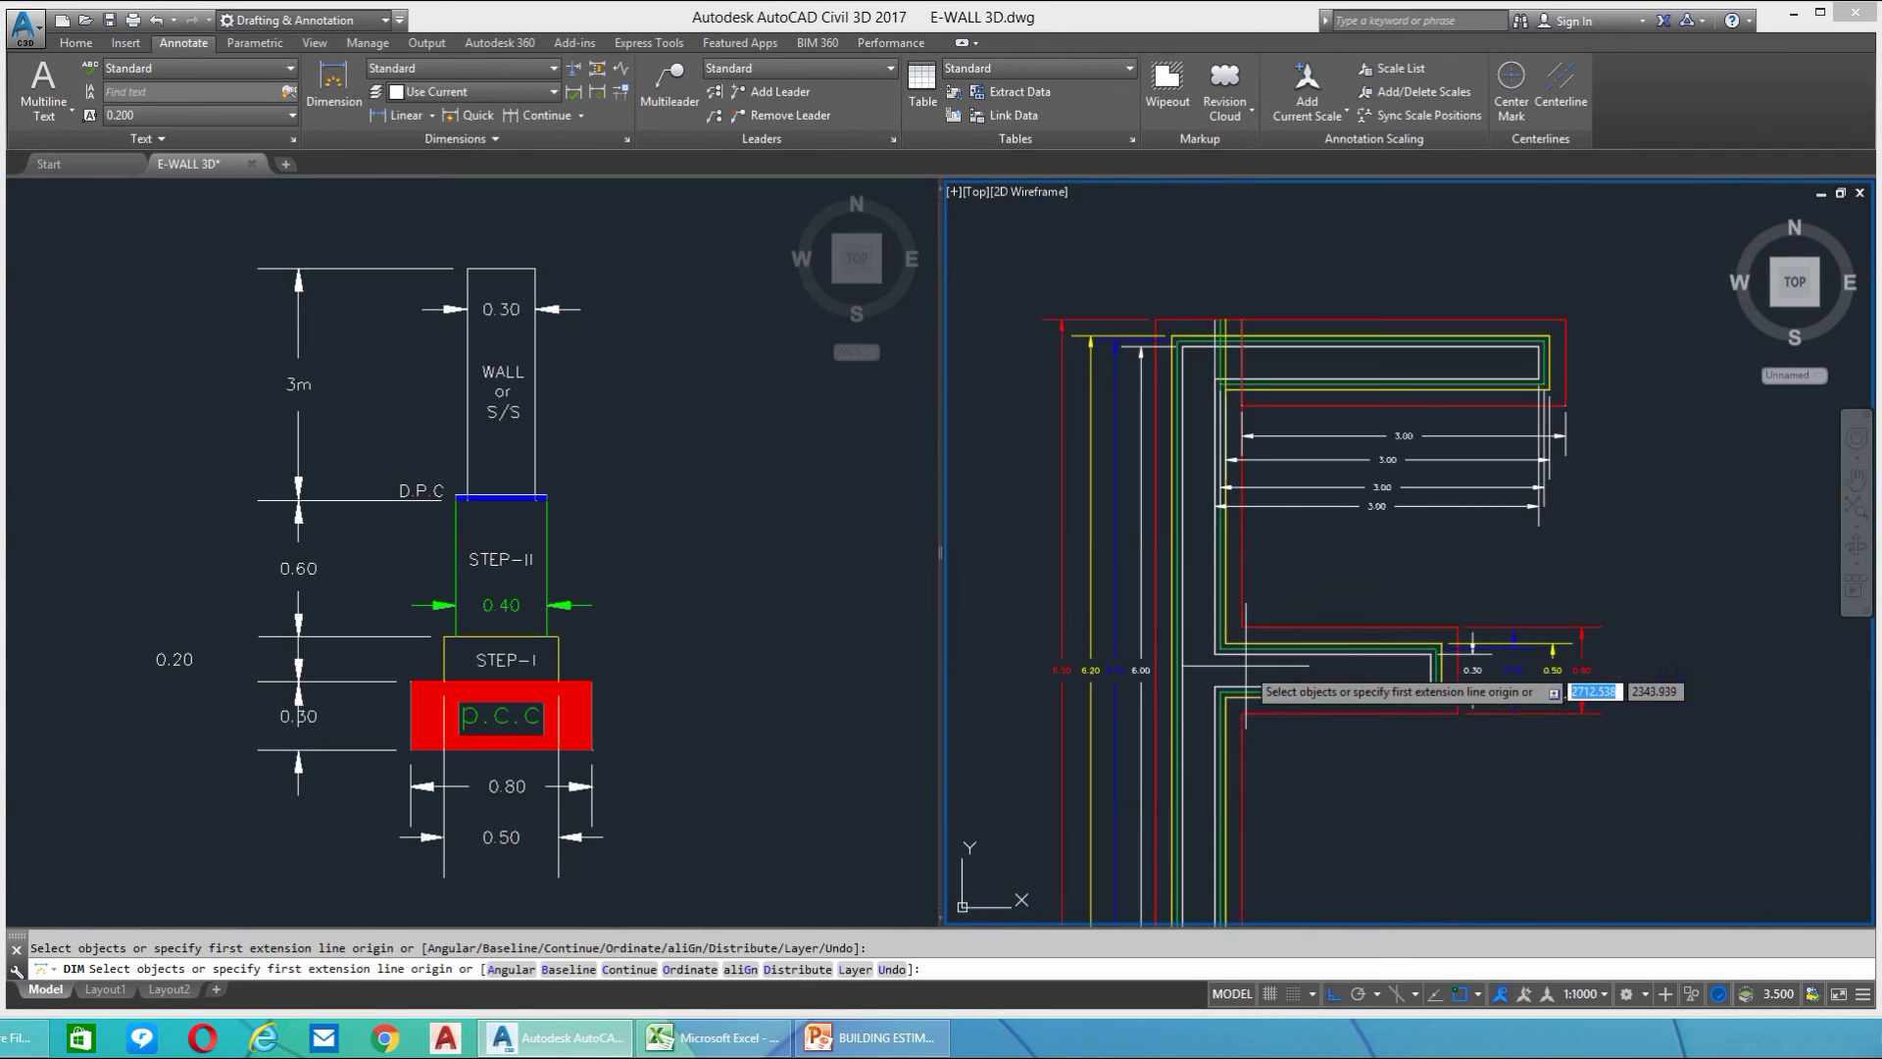
middle_drag(1186, 733, 1187, 642)
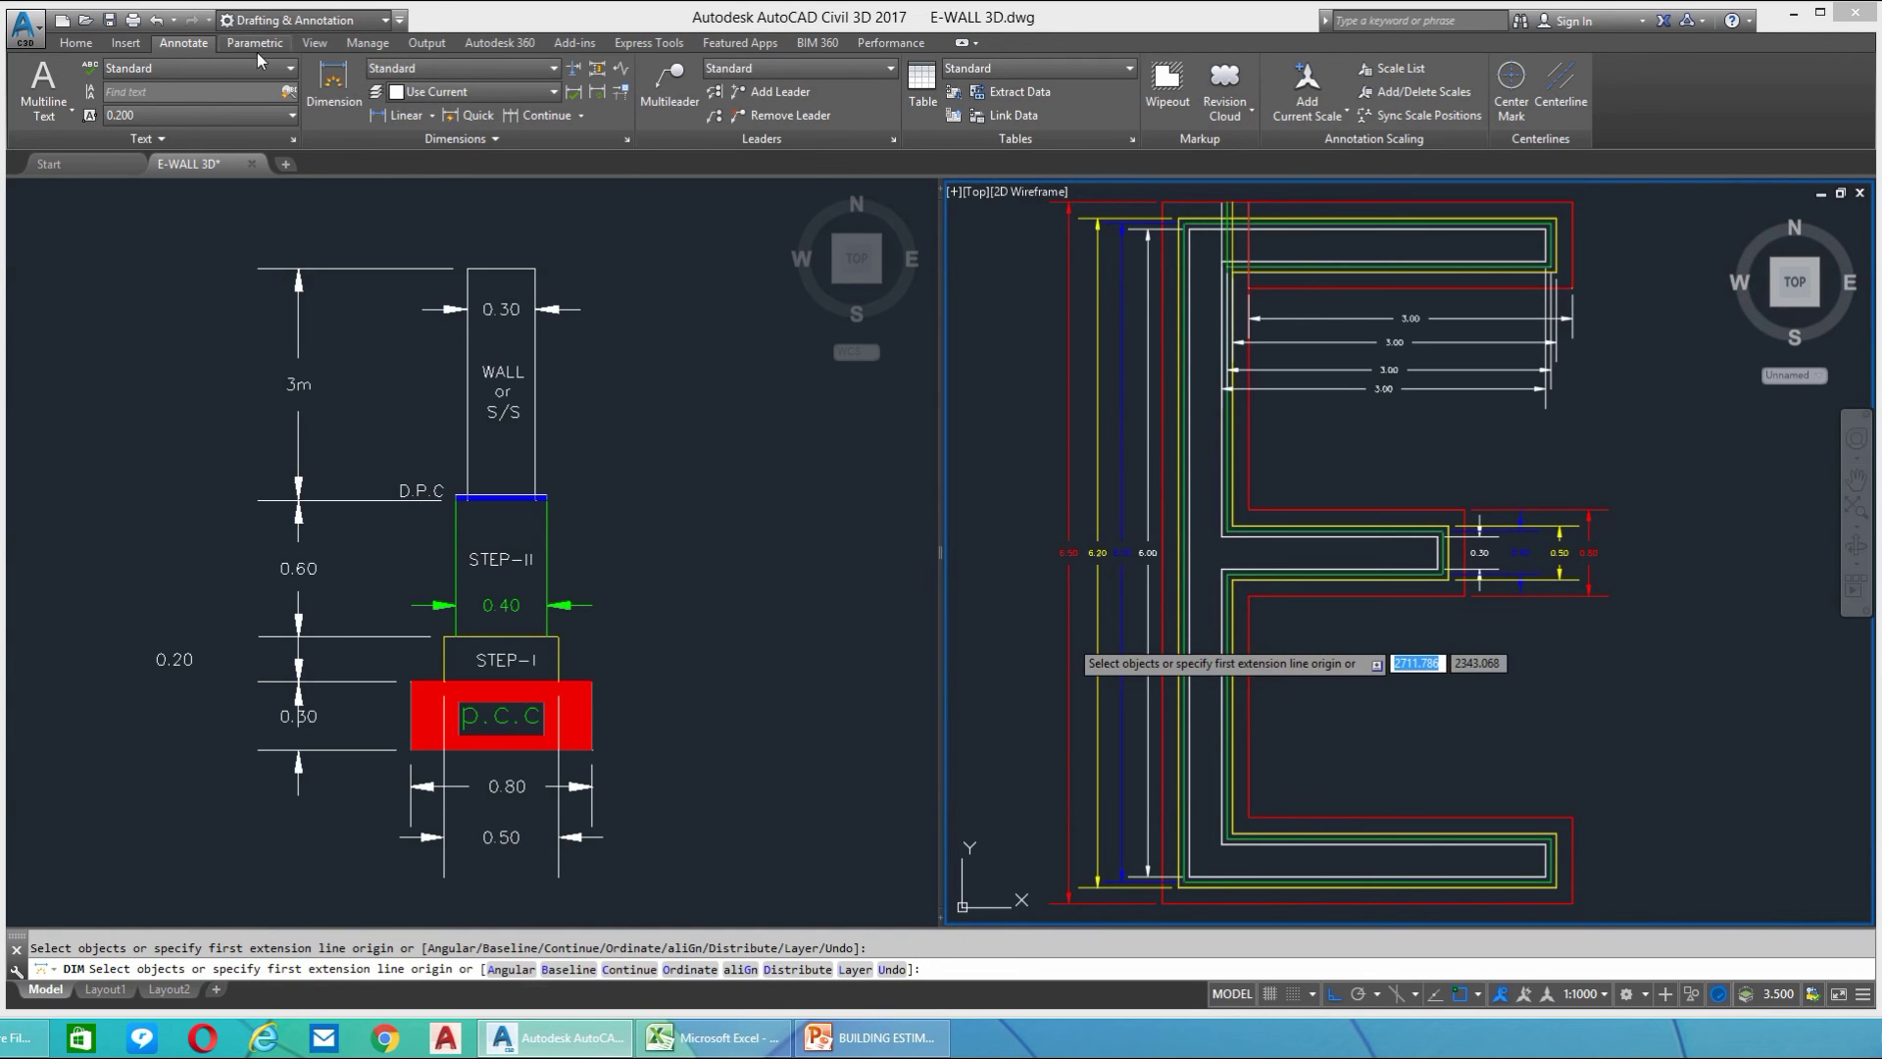
click(311, 43)
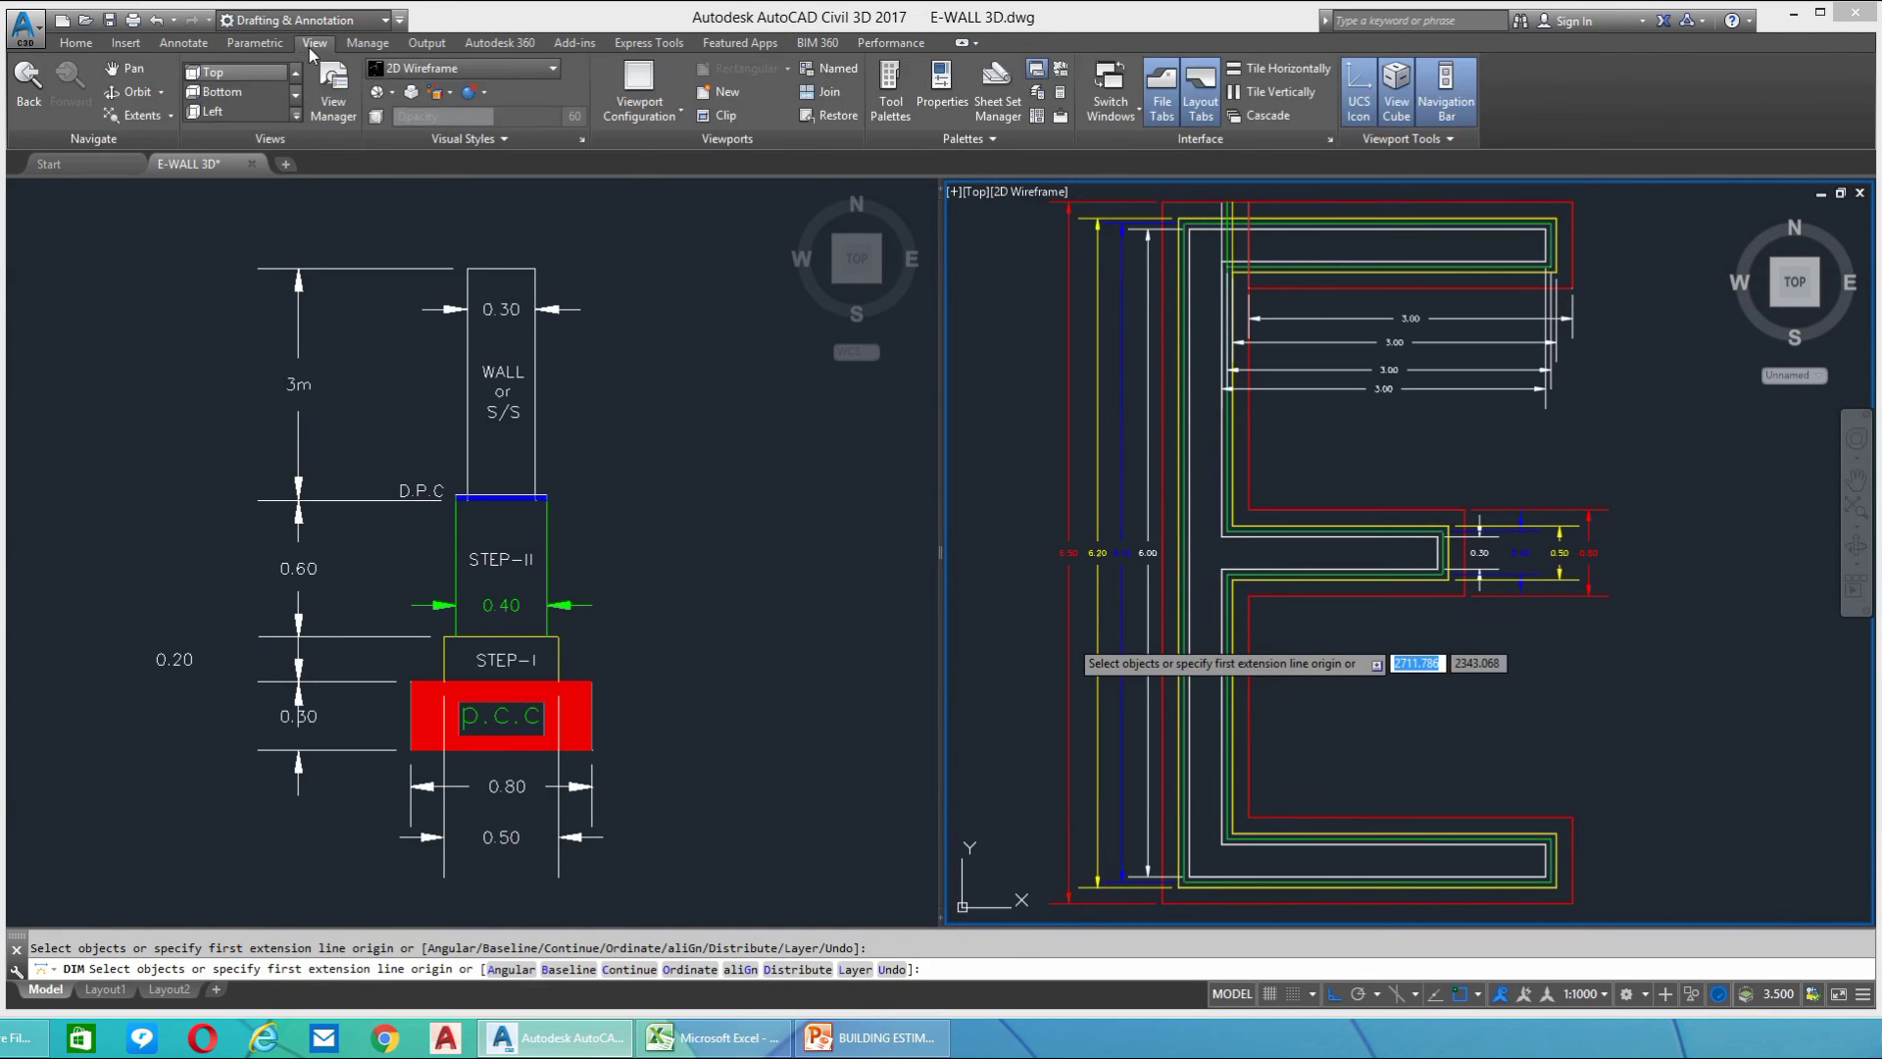
click(468, 70)
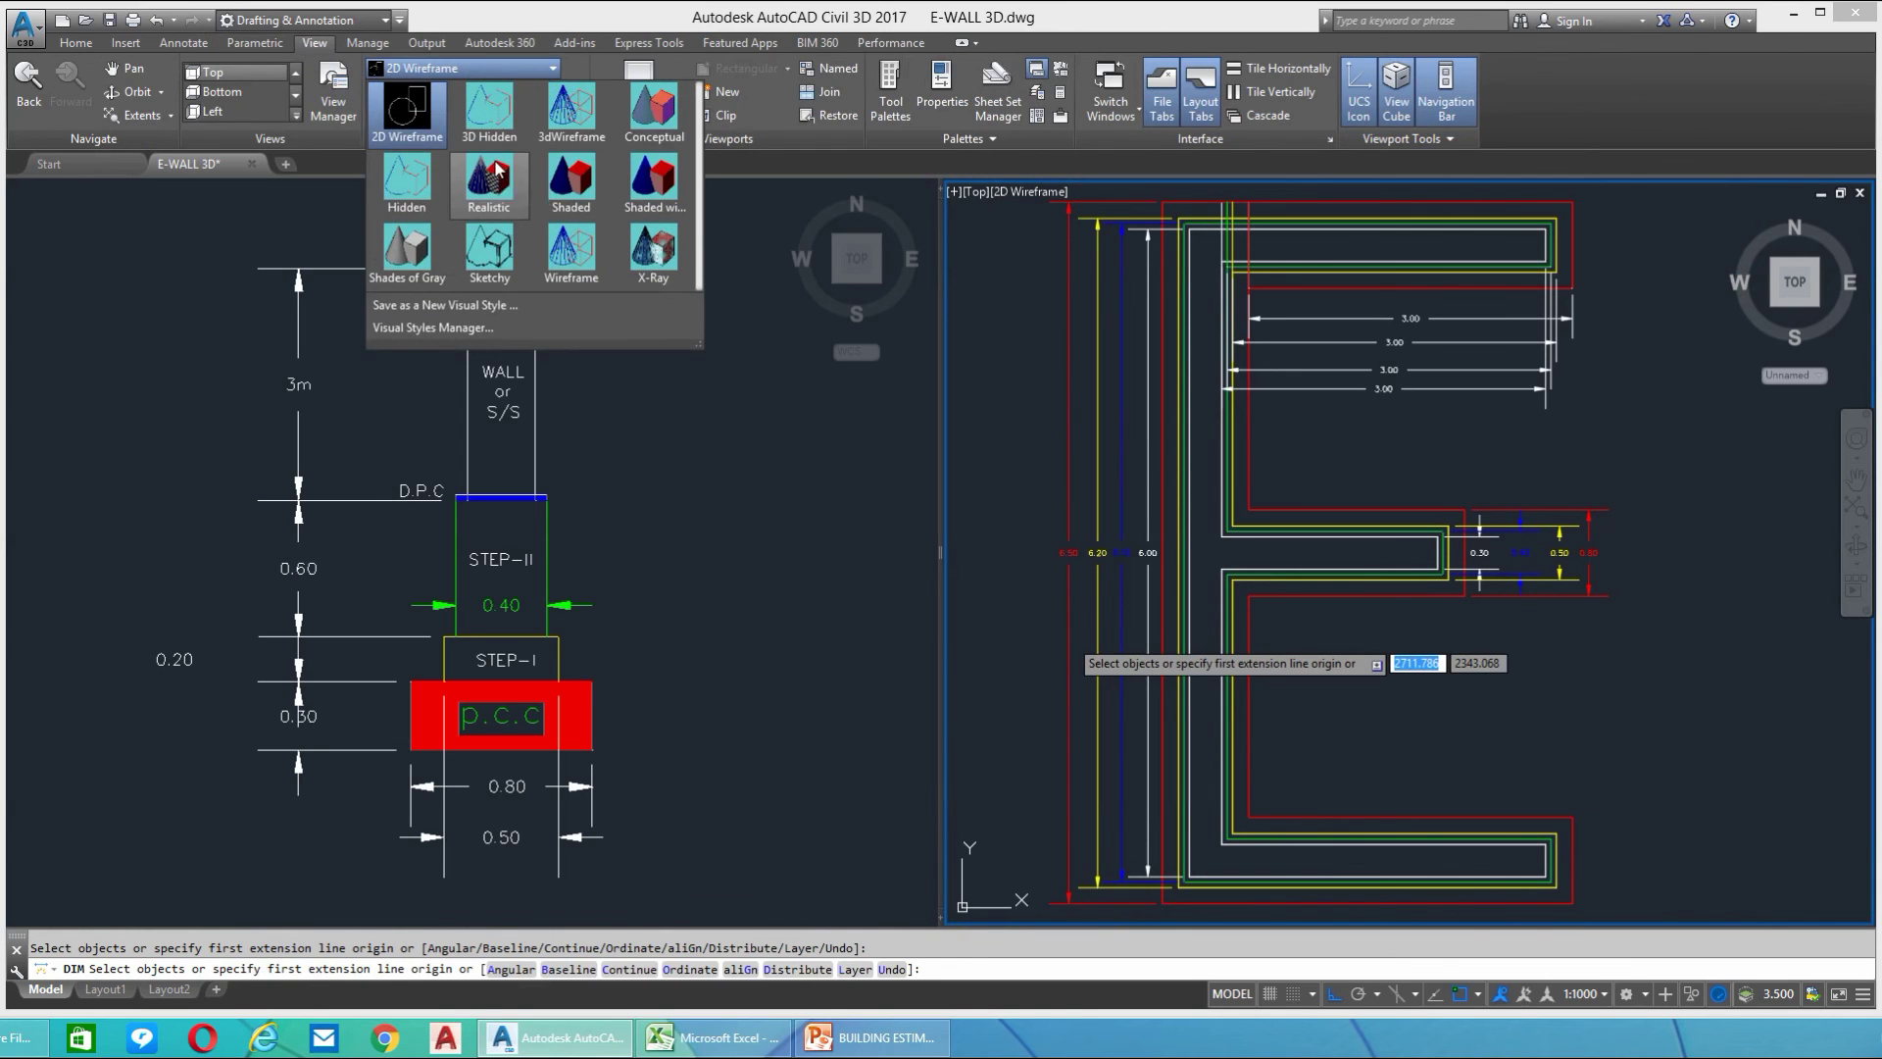
click(494, 164)
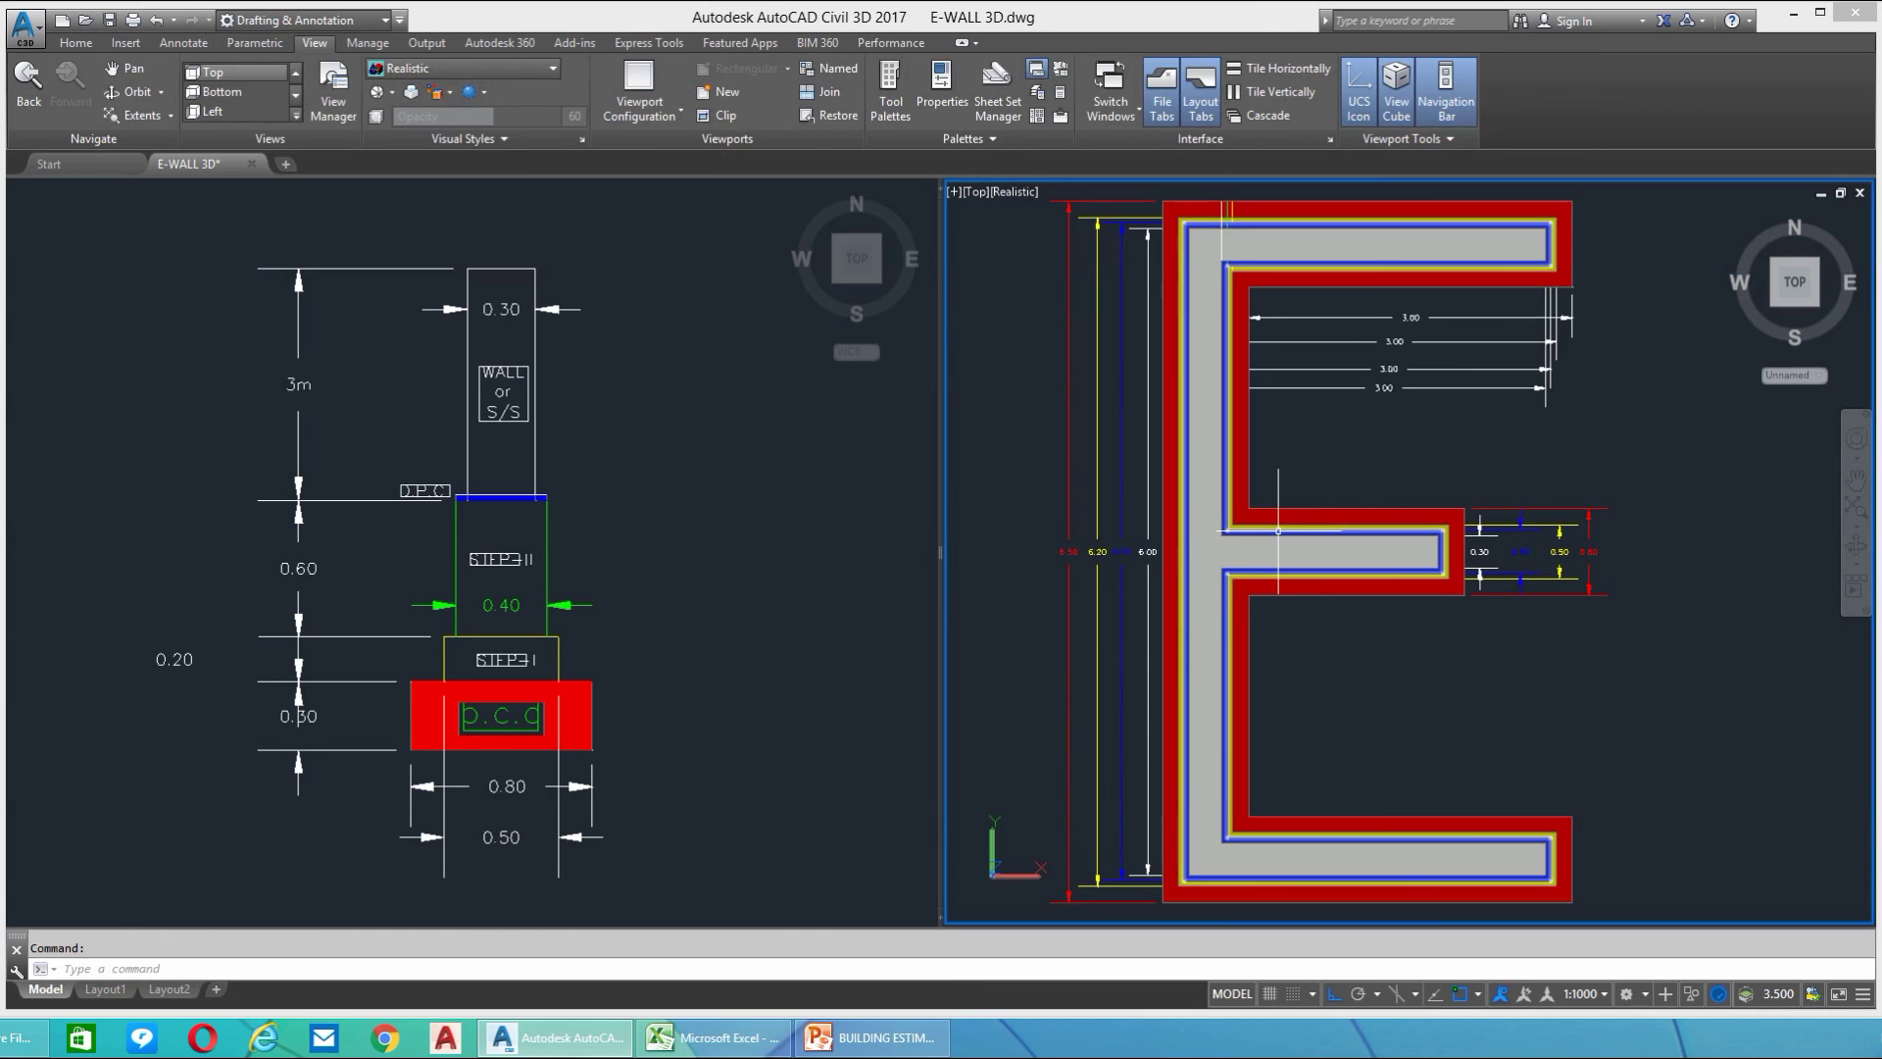
mouse_move(1278, 531)
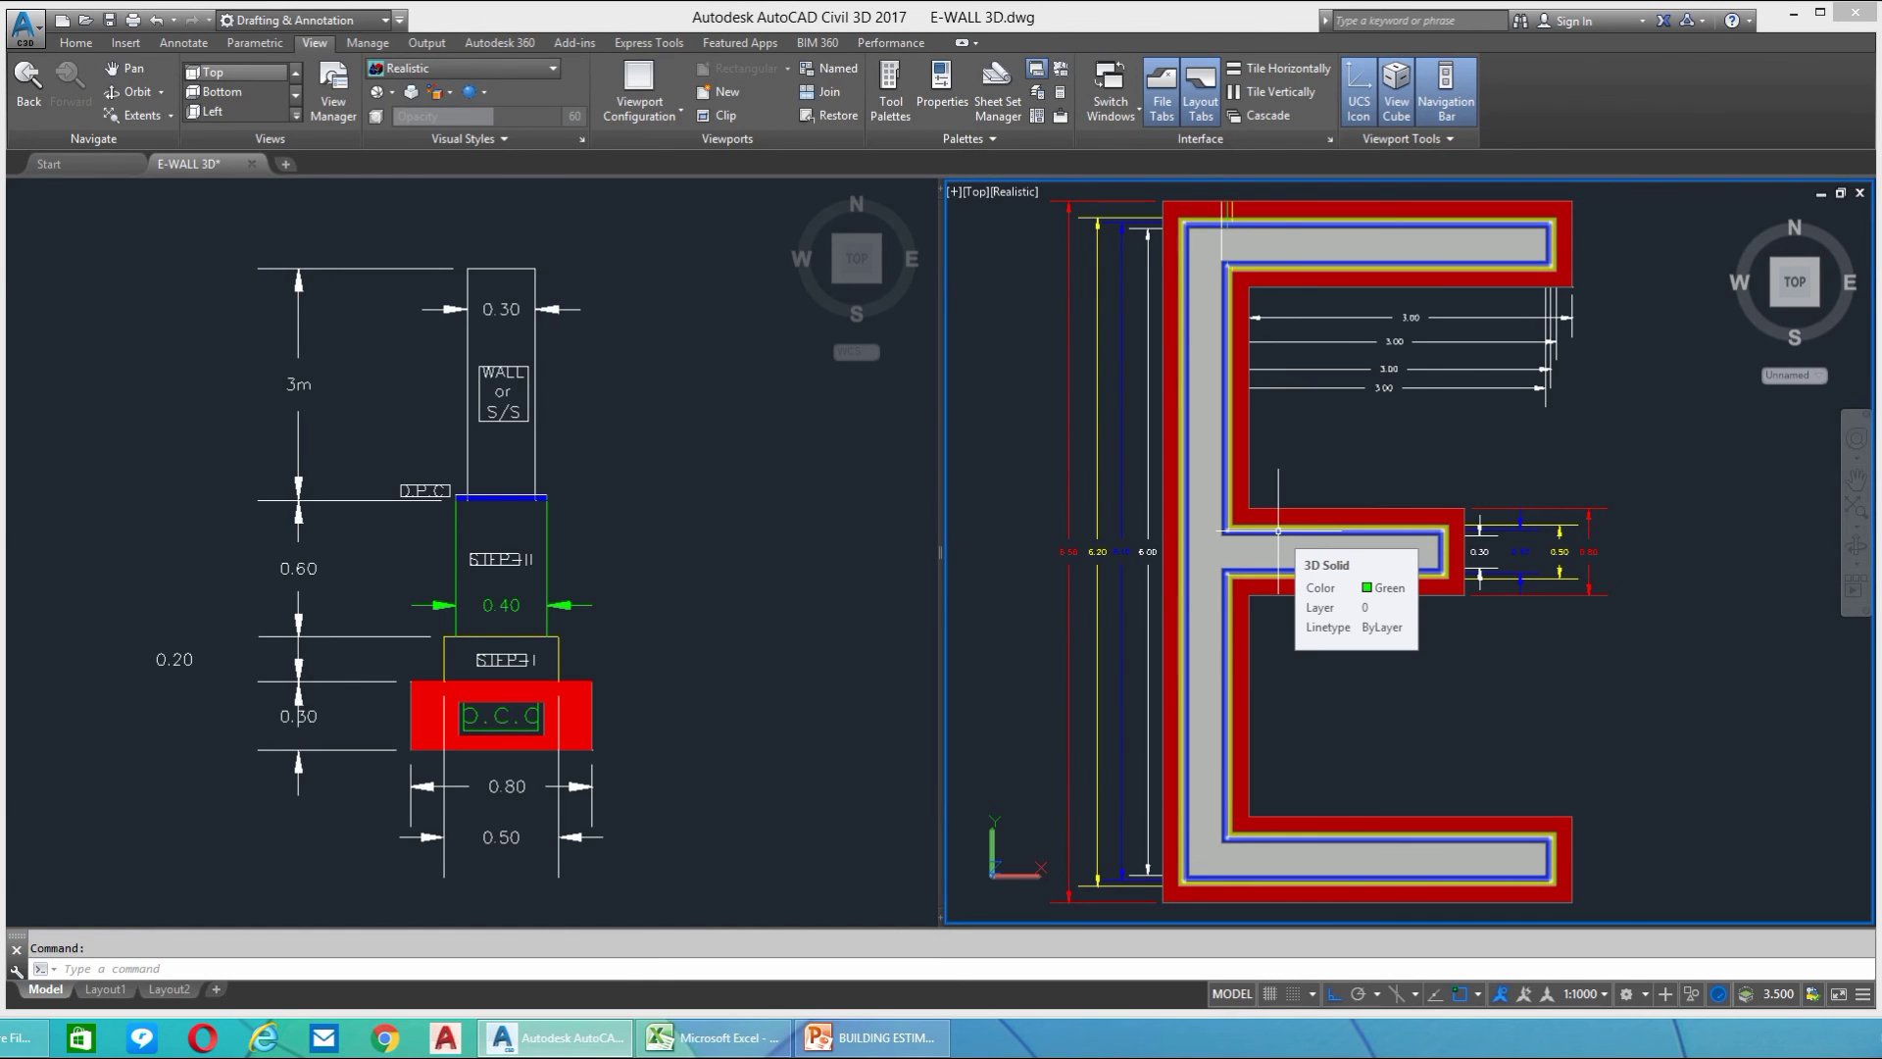
click(1278, 531)
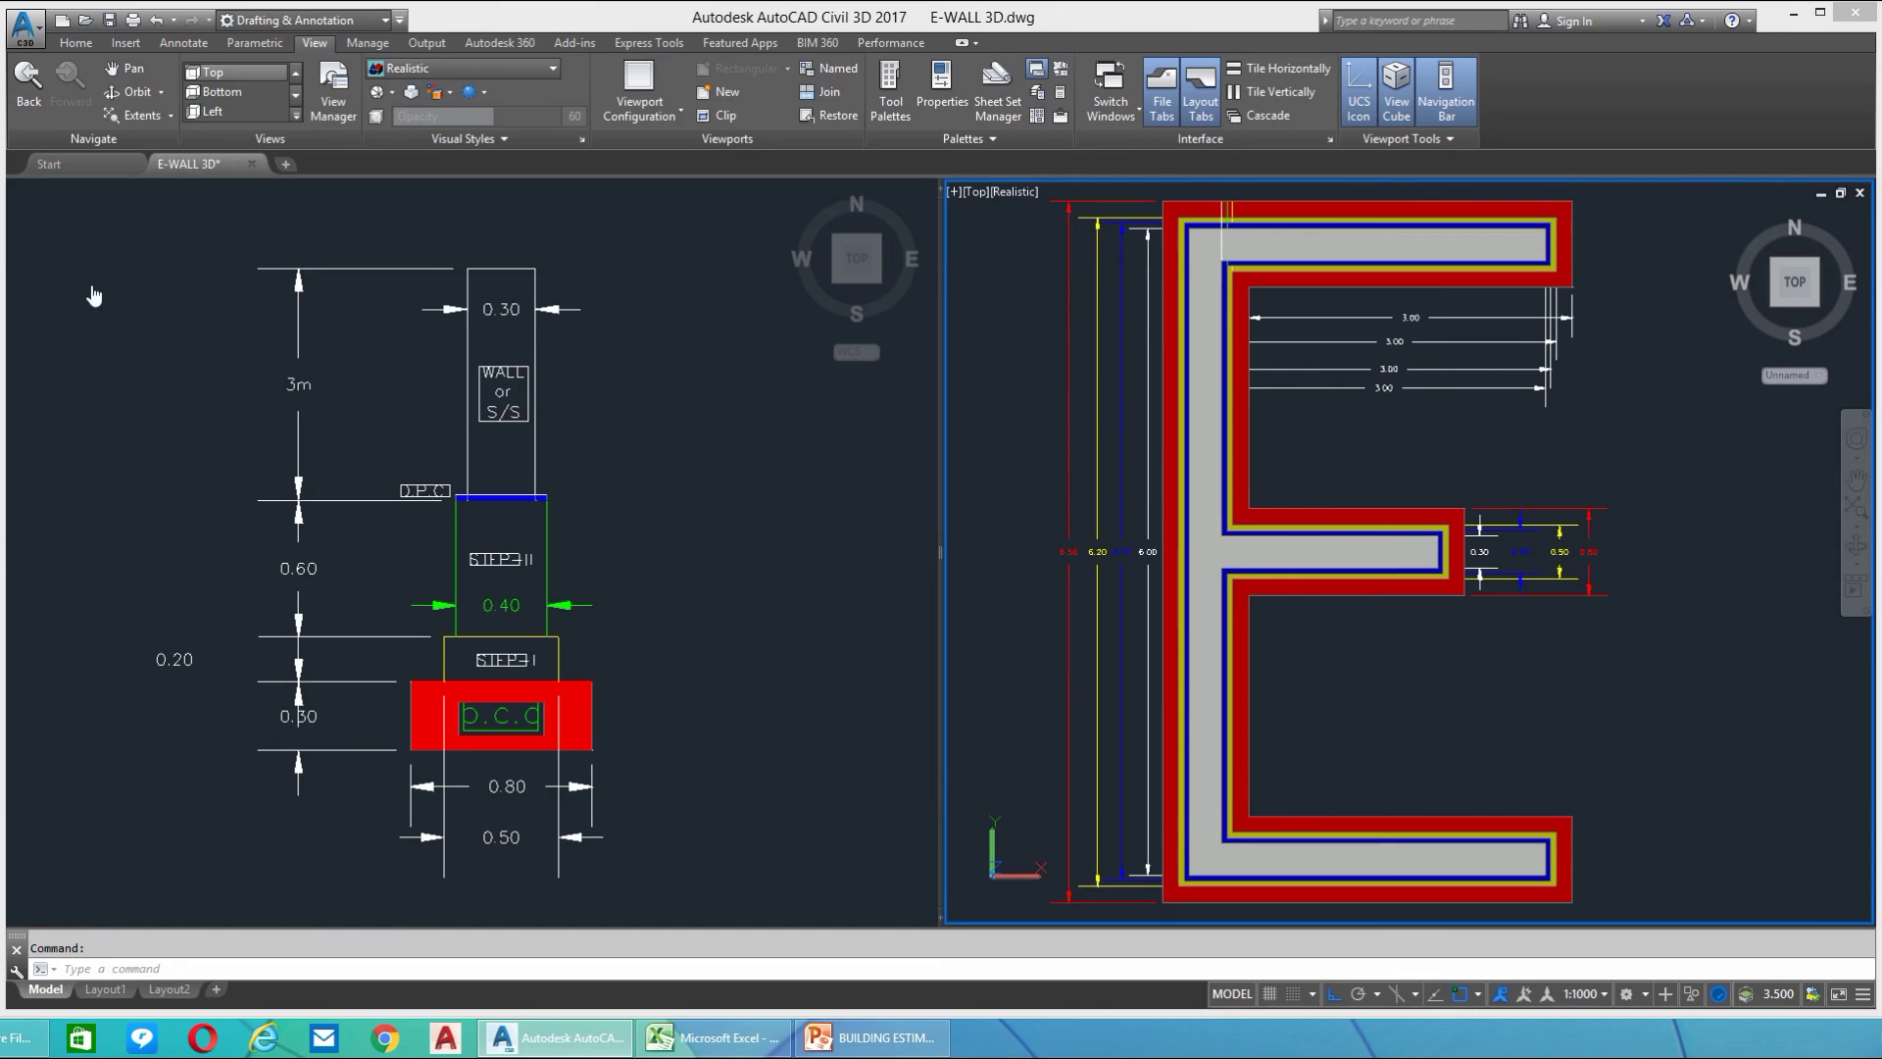